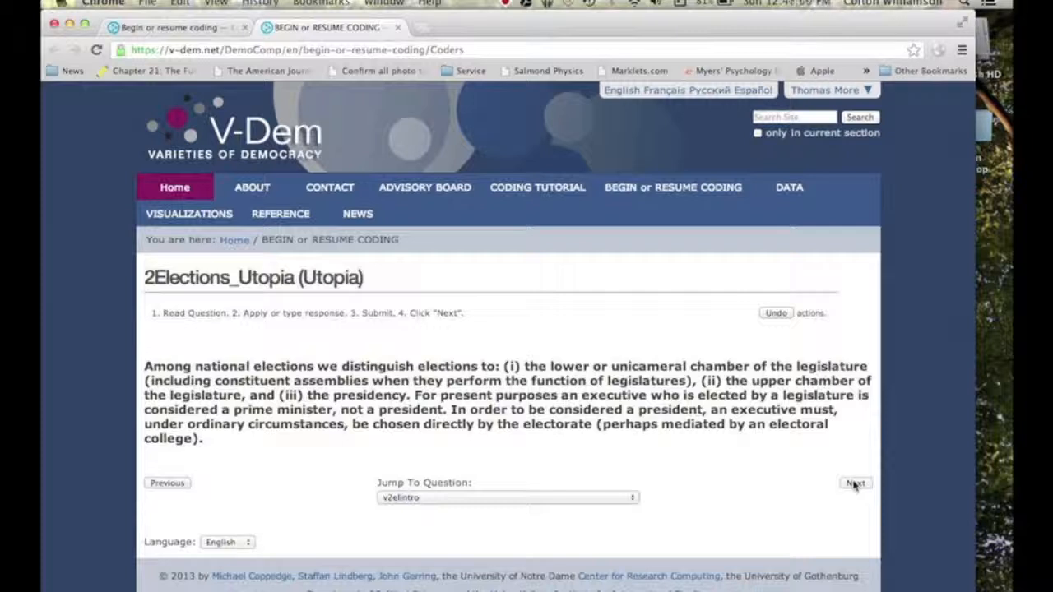
# Advance past the v2elintro and v2elintro1 introduction pages to the Electoral regime question.
pyautogui.click(854, 483)
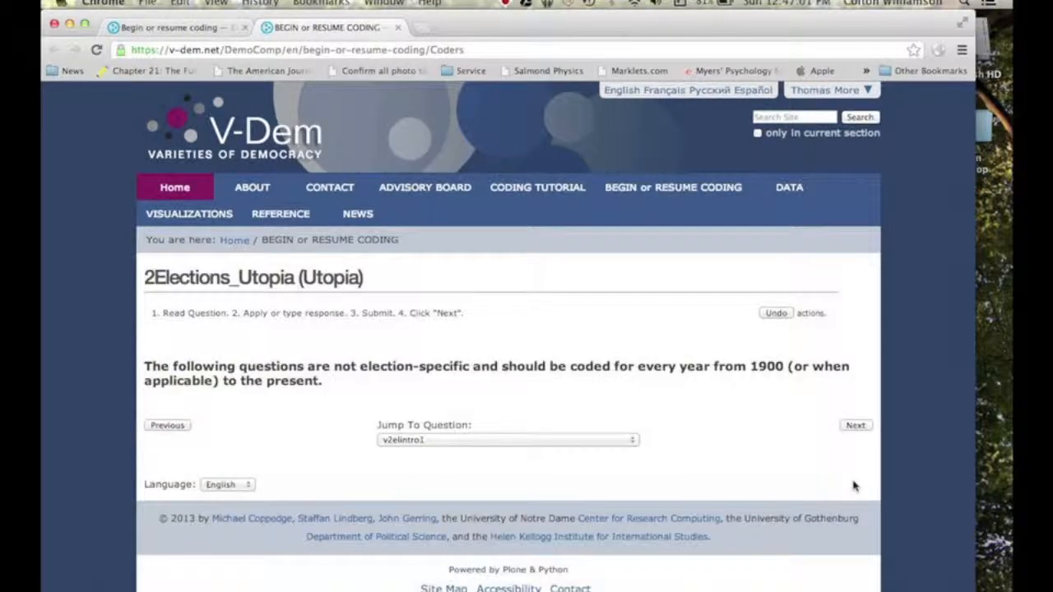
pyautogui.click(845, 425)
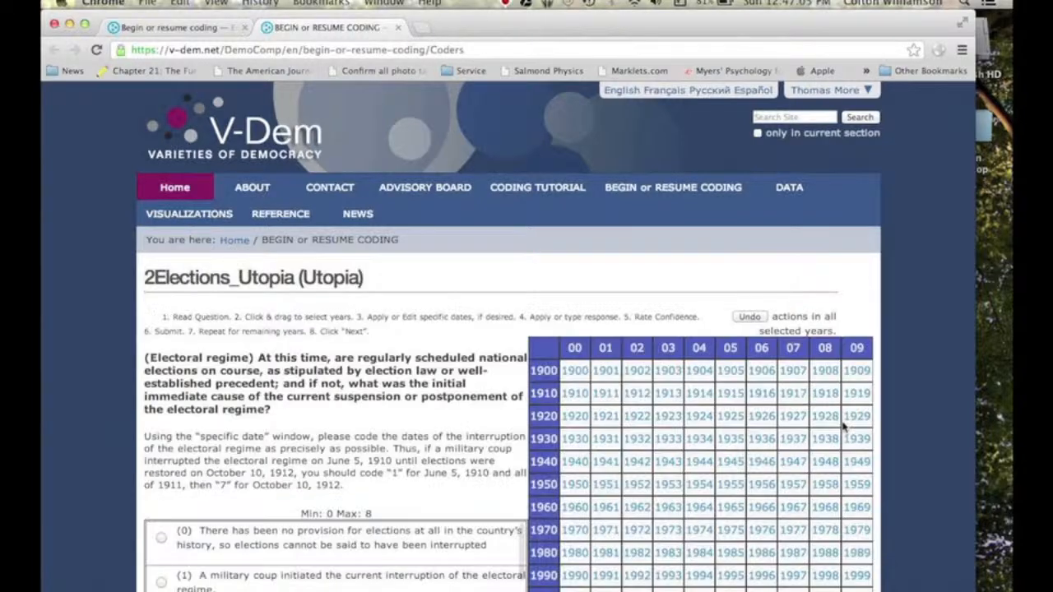
pyautogui.scroll(-3, 843, 426)
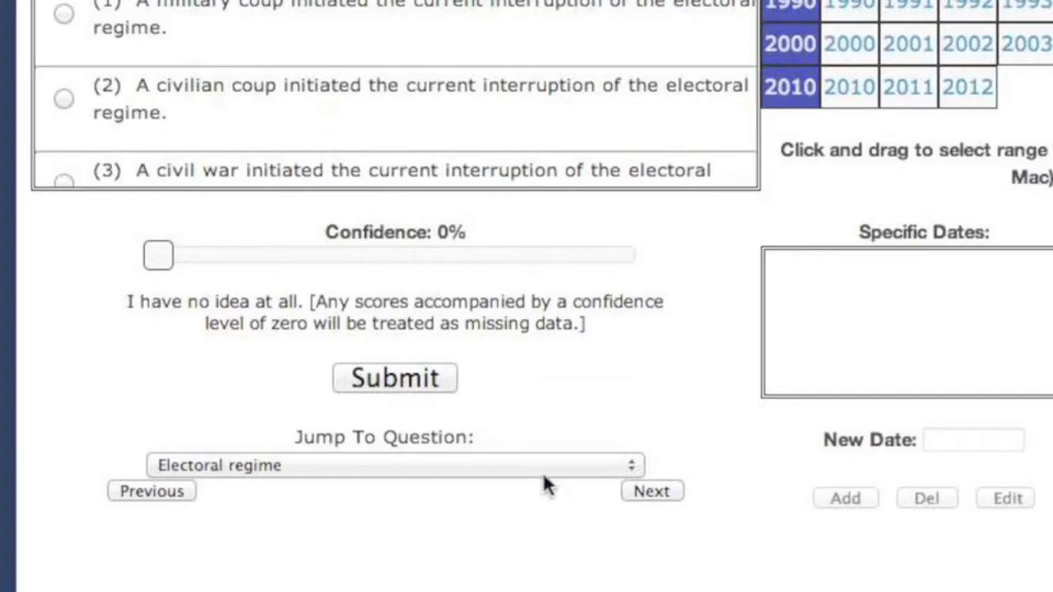
# Jump to the v2aaconfidentiality question and back to the Electoral regime question.
pyautogui.click(413, 523)
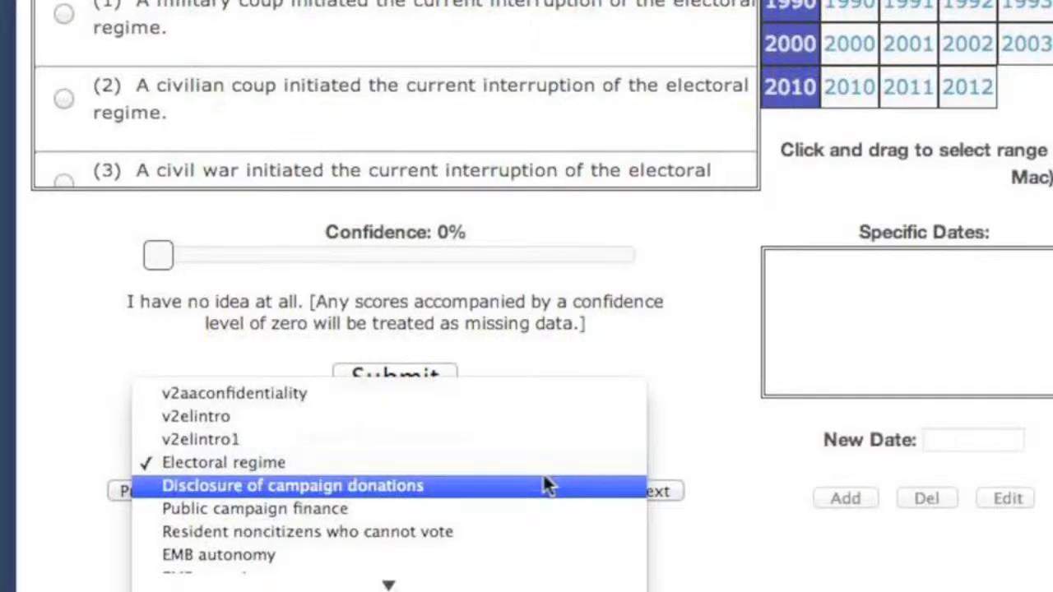
pyautogui.click(525, 399)
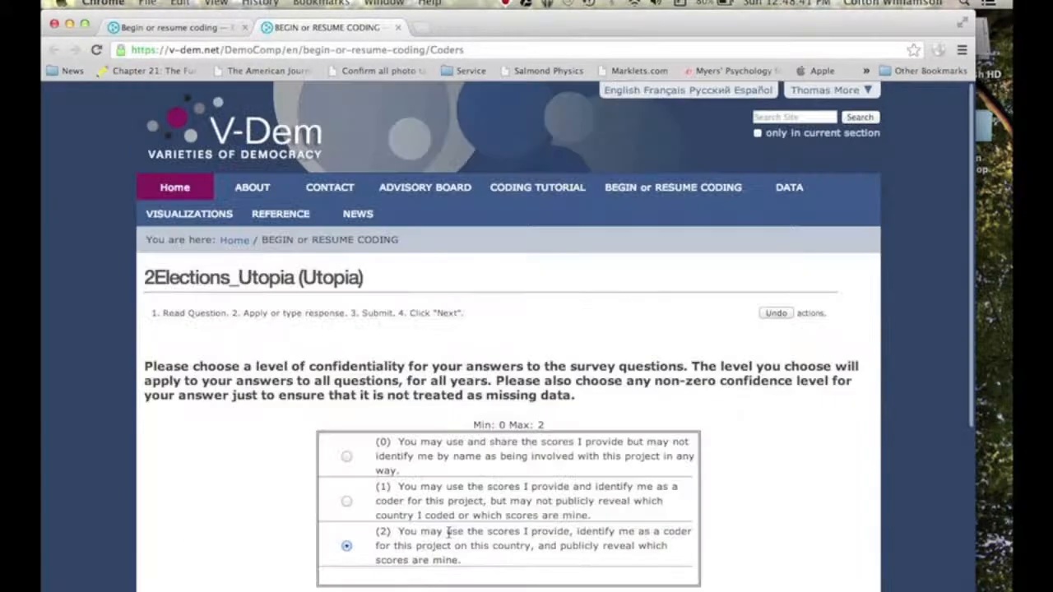
pyautogui.scroll(-5, 448, 533)
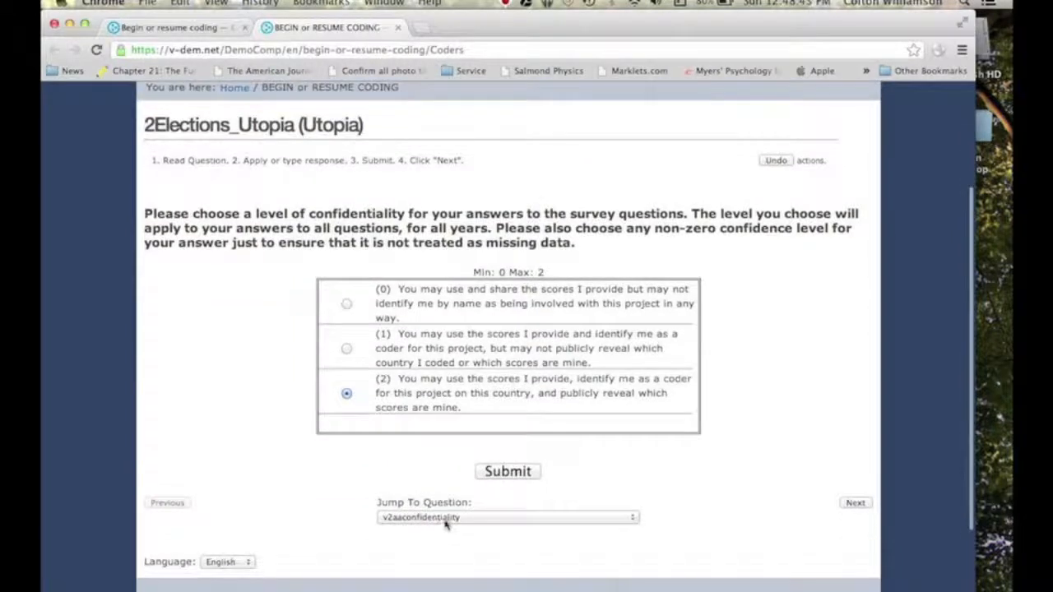
pyautogui.click(445, 524)
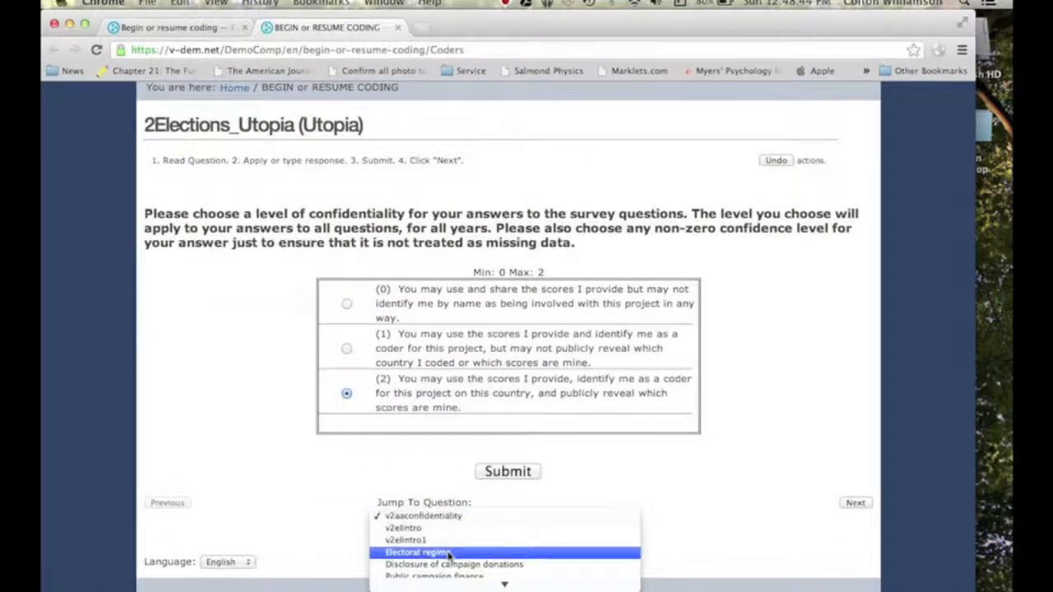
pyautogui.click(449, 552)
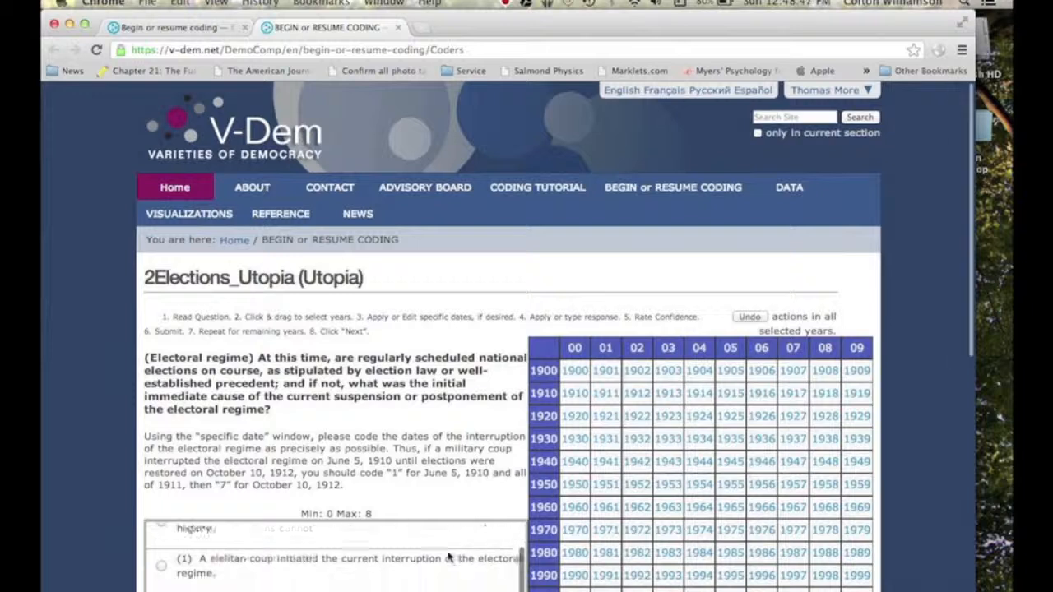
# Examine the Electoral regime question, its answer options (0) to (8), the confidence slider and the year grid.
pyautogui.scroll(-5, 448, 558)
pyautogui.scroll(-5, 446, 430)
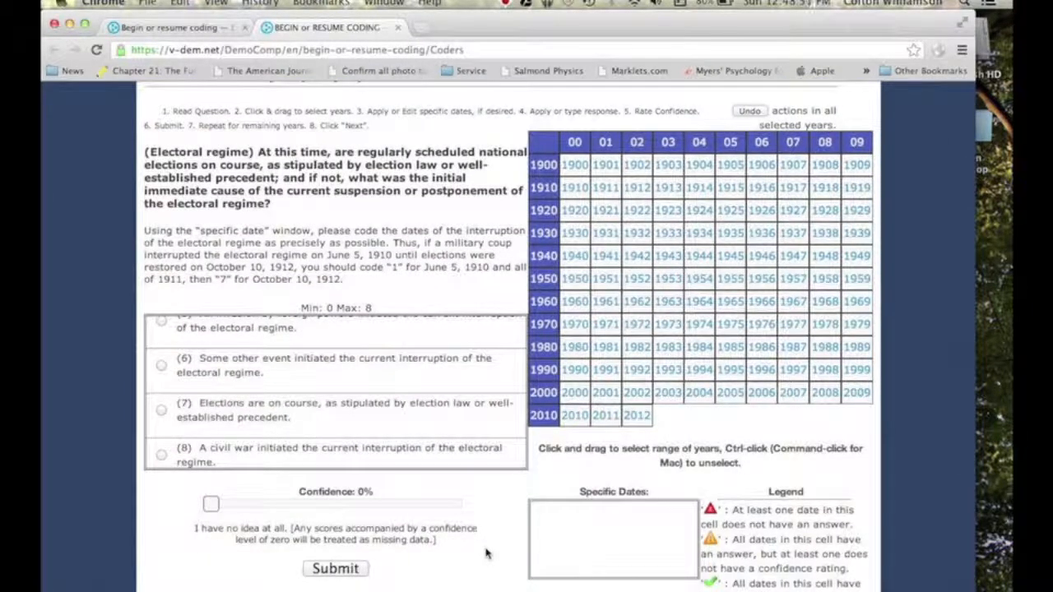
pyautogui.scroll(5, 449, 415)
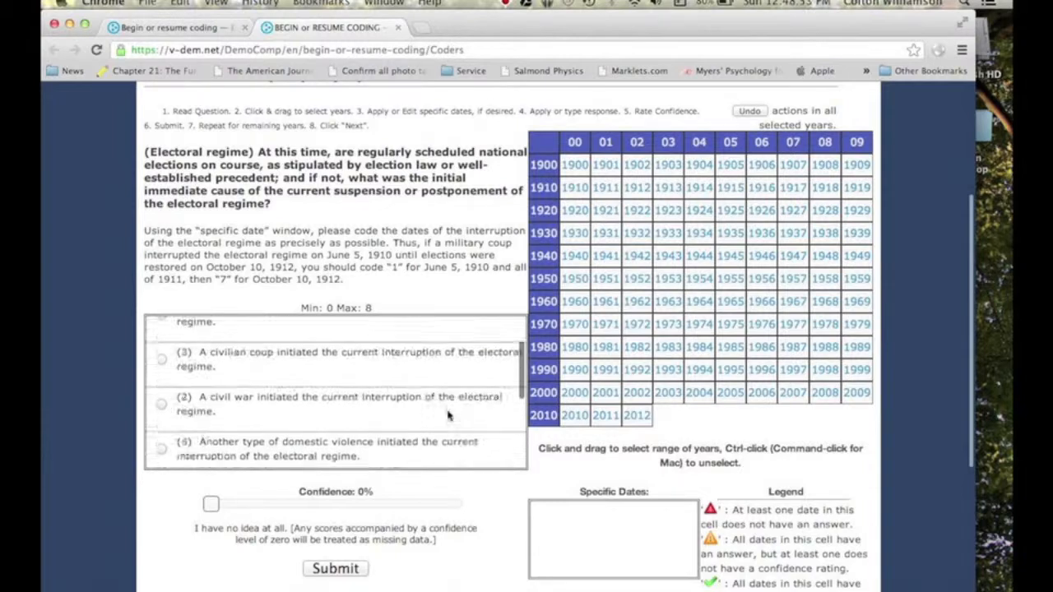
pyautogui.scroll(-1, 449, 415)
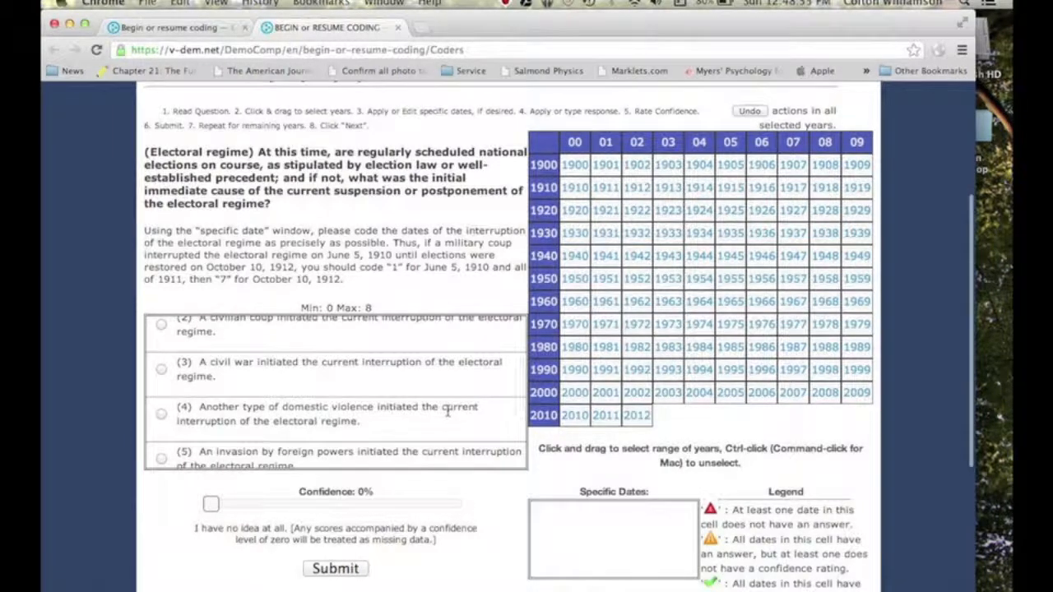
pyautogui.scroll(2, 448, 416)
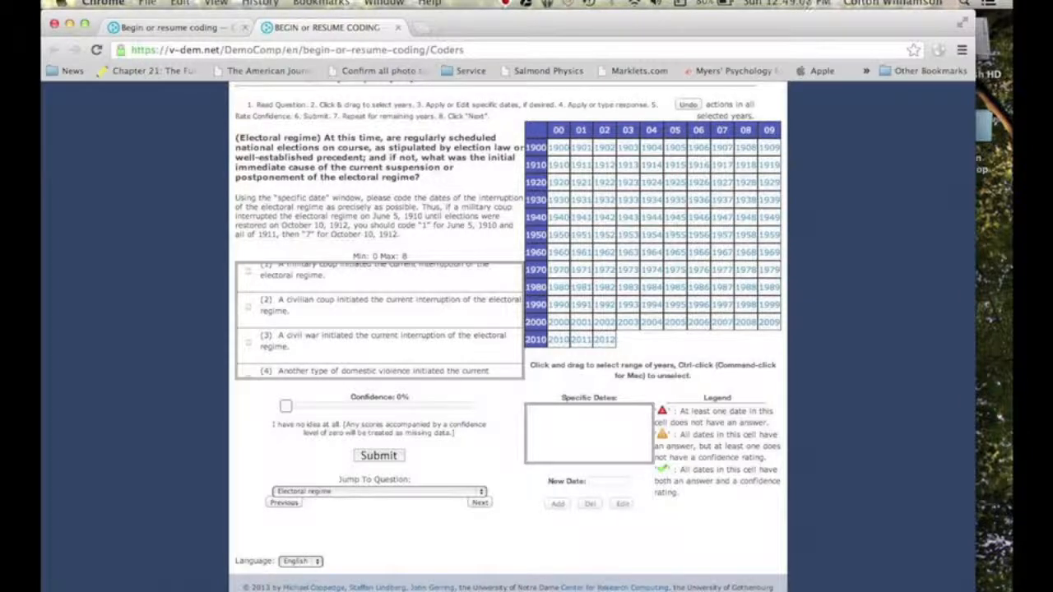
pyautogui.press('super+equal')
pyautogui.press('super+equal')
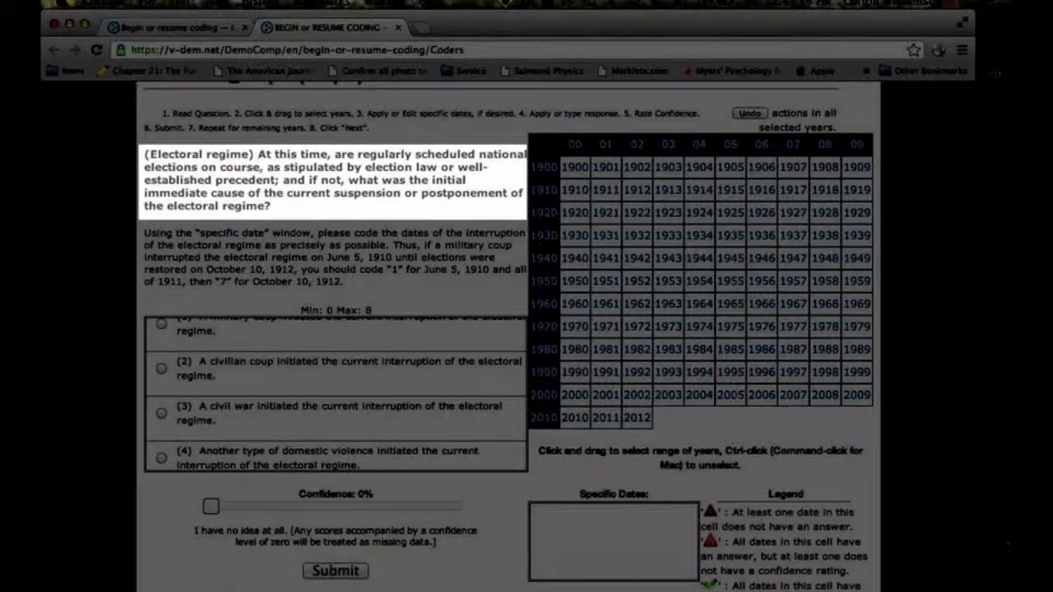
pyautogui.scroll(1, 442, 497)
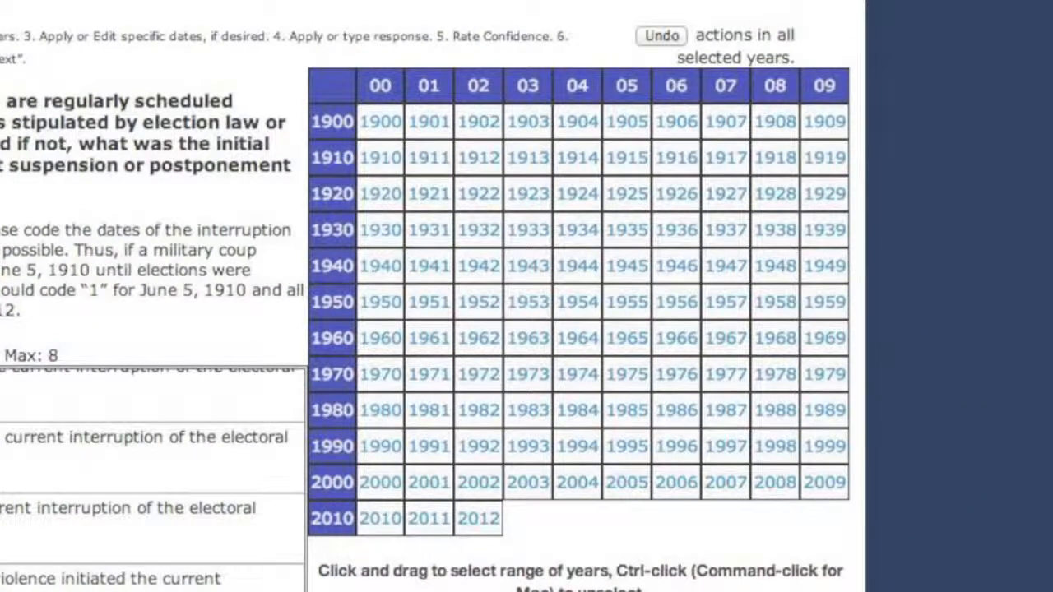
# Select the single year 1913 in the year grid, and replace that selection with the range 1944 to 1999.
pyautogui.click(535, 148)
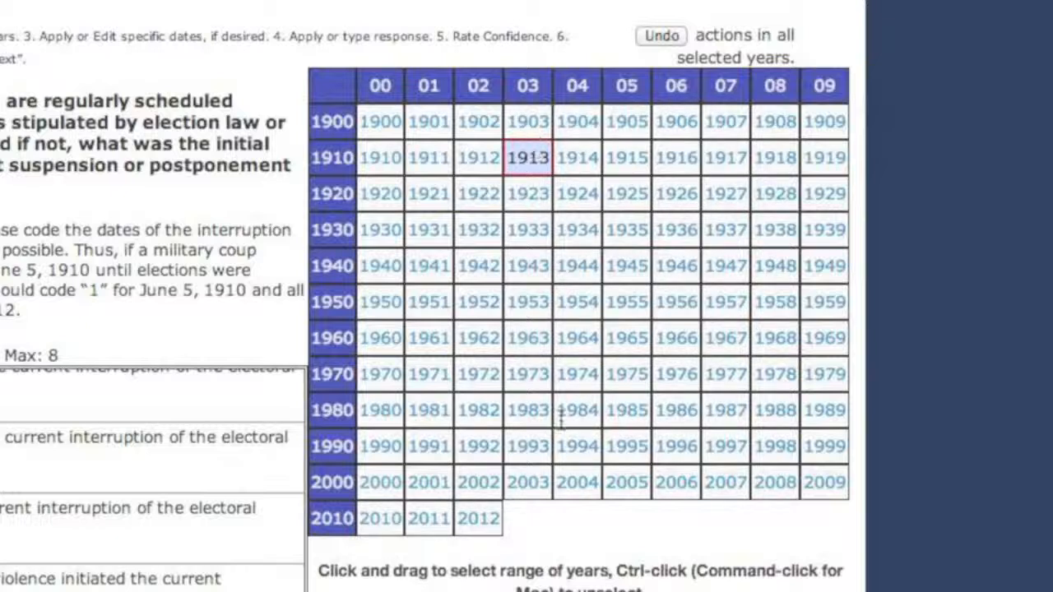
pyautogui.scroll(-1, 531, 547)
pyautogui.scroll(-1, 530, 544)
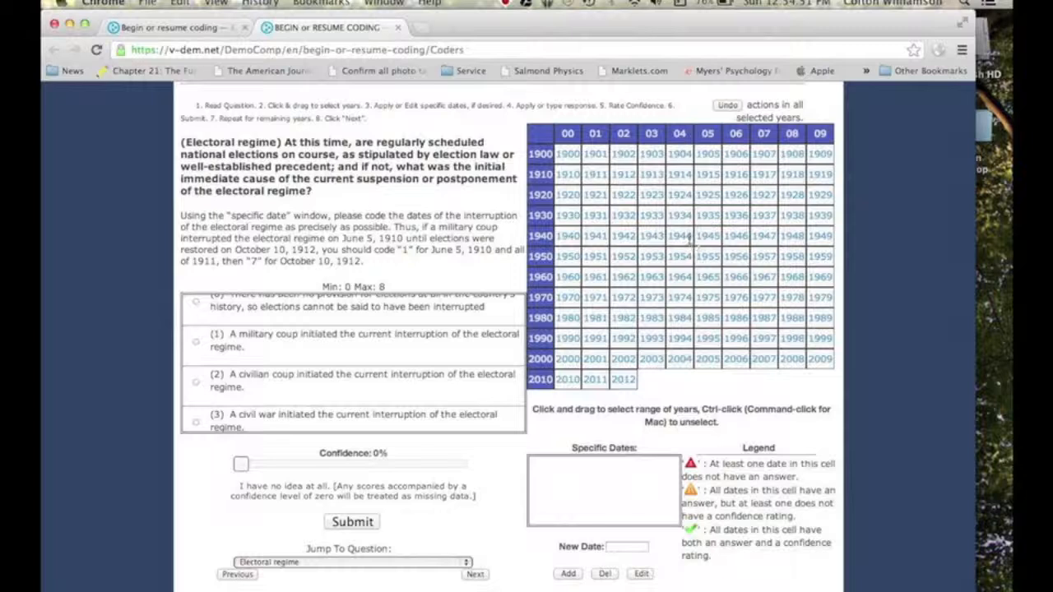
pyautogui.moveTo(687, 236); pyautogui.dragTo(822, 344)
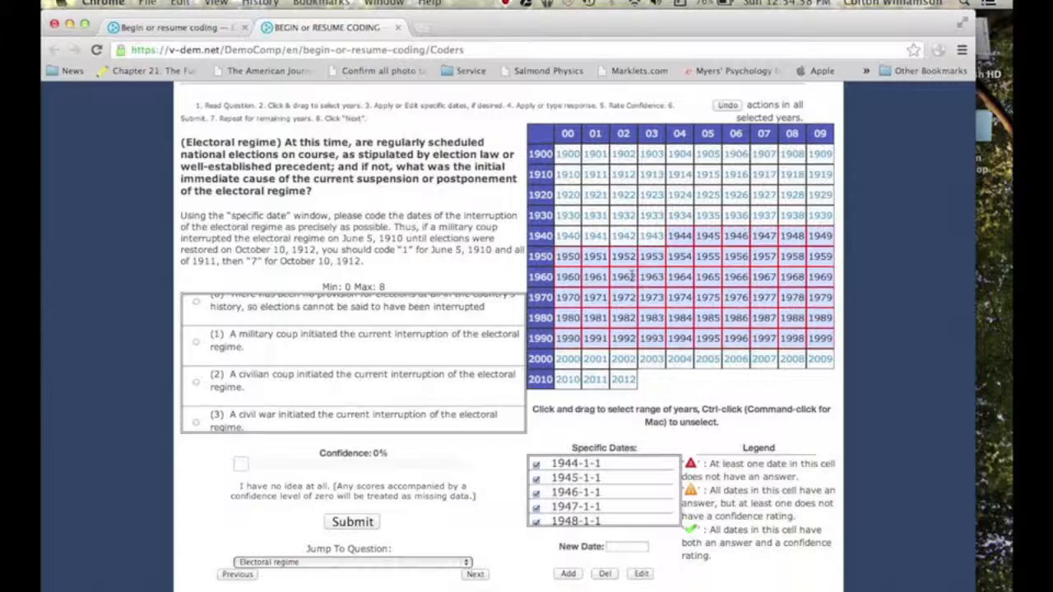
pyautogui.moveTo(679, 236); pyautogui.dragTo(822, 344)
# Remove the years 1962 and 1974 from the selected range and add both back.
pyautogui.keyDown('super'); pyautogui.click(631, 277); pyautogui.keyUp('super')
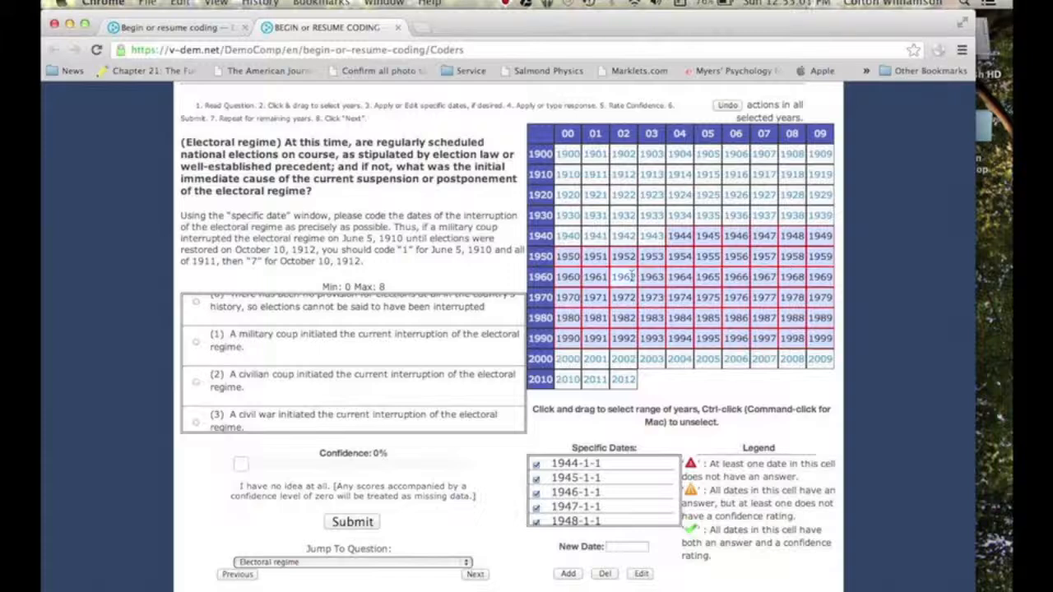
pyautogui.keyDown('super'); pyautogui.click(677, 296); pyautogui.keyUp('super')
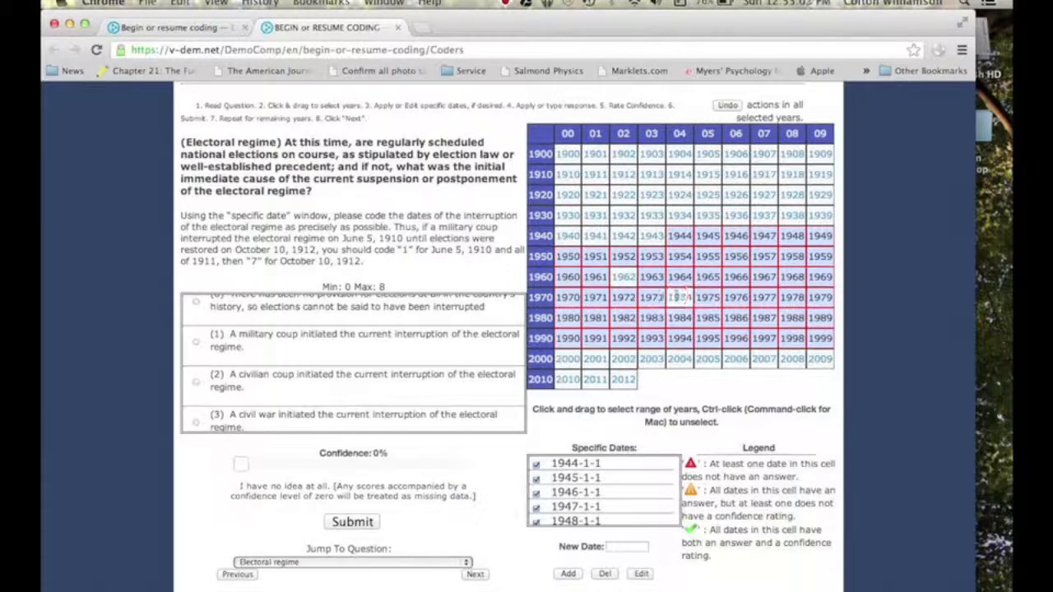
pyautogui.keyDown('super'); pyautogui.click(631, 277); pyautogui.keyUp('super')
pyautogui.keyDown('super'); pyautogui.click(678, 297); pyautogui.keyUp('super')
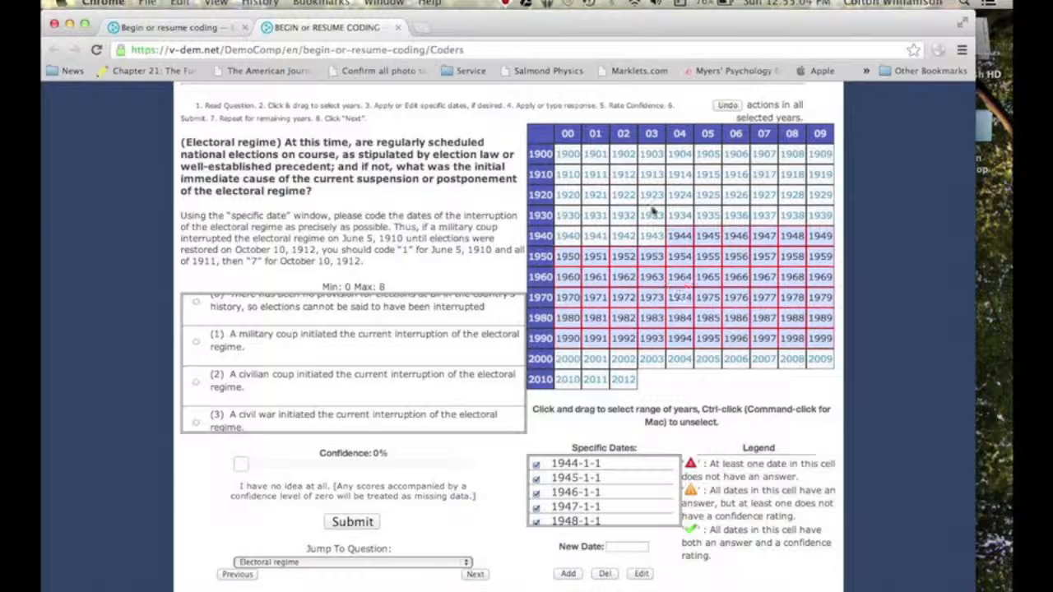
# Add the separate years 1922 and 1924 to the selection and remove both again.
pyautogui.keyDown('super'); pyautogui.click(631, 192); pyautogui.keyUp('super')
pyautogui.keyDown('super'); pyautogui.click(680, 194); pyautogui.keyUp('super')
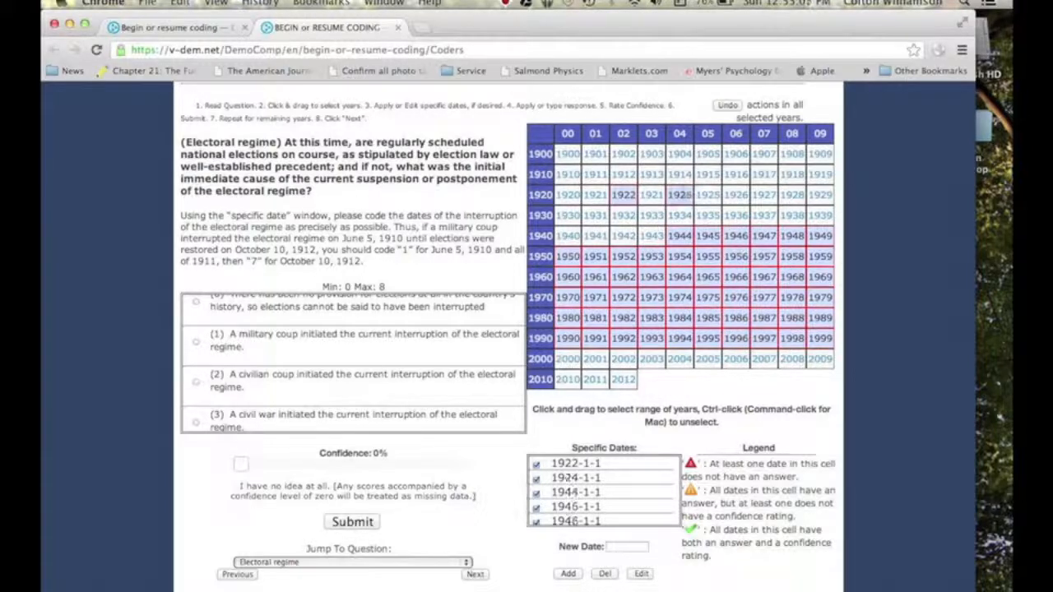
pyautogui.keyDown('super'); pyautogui.click(679, 194); pyautogui.keyUp('super')
pyautogui.keyDown('super'); pyautogui.click(621, 195); pyautogui.keyUp('super')
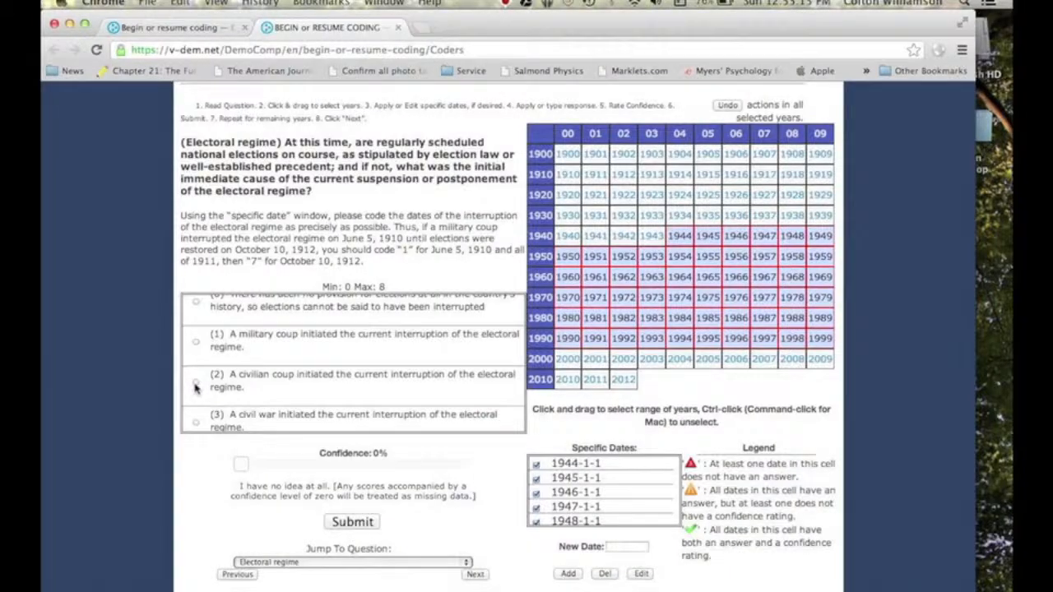
# Apply answer (2), a civilian coup, to the years 1944 to 1999, and enter "canton" as the answer to the Regional government name question.
pyautogui.click(196, 385)
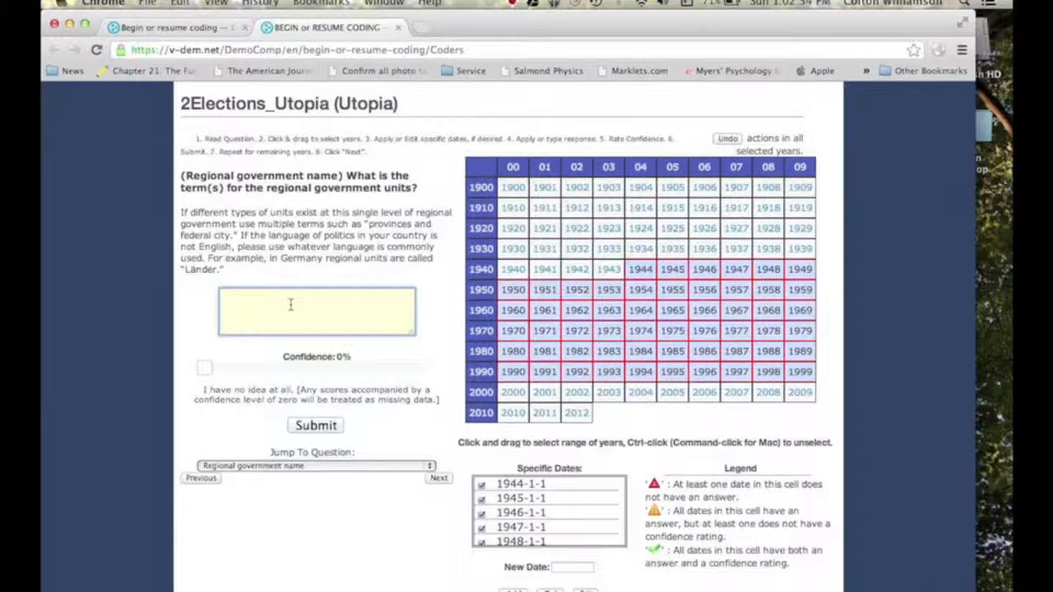
pyautogui.write('canton')
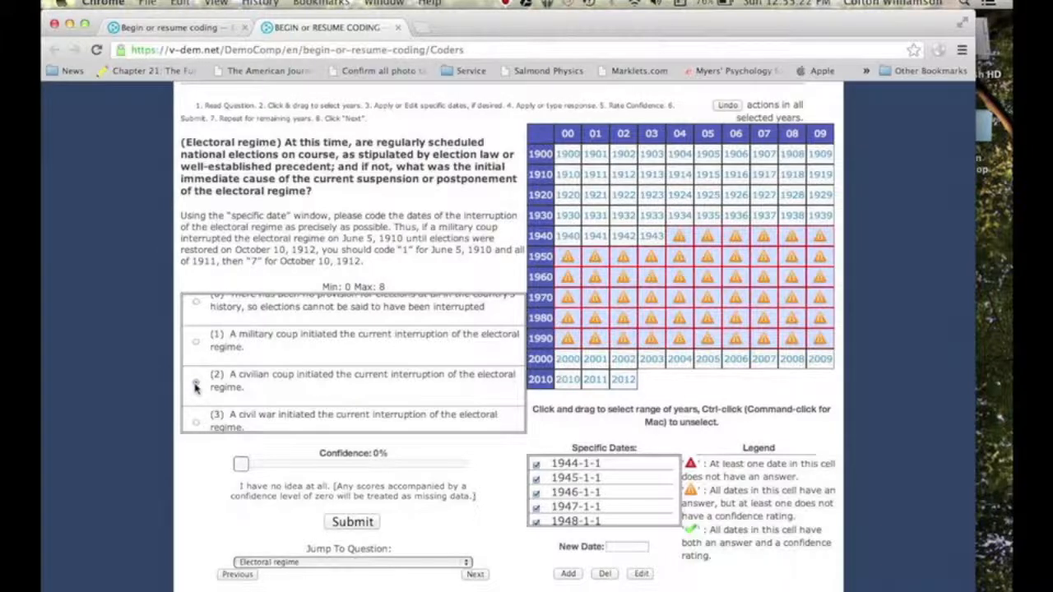
pyautogui.click(195, 385)
# Set the confidence to 80% for the Electoral regime answers of the years 1965 to 1999.
pyautogui.moveTo(706, 276); pyautogui.dragTo(819, 338)
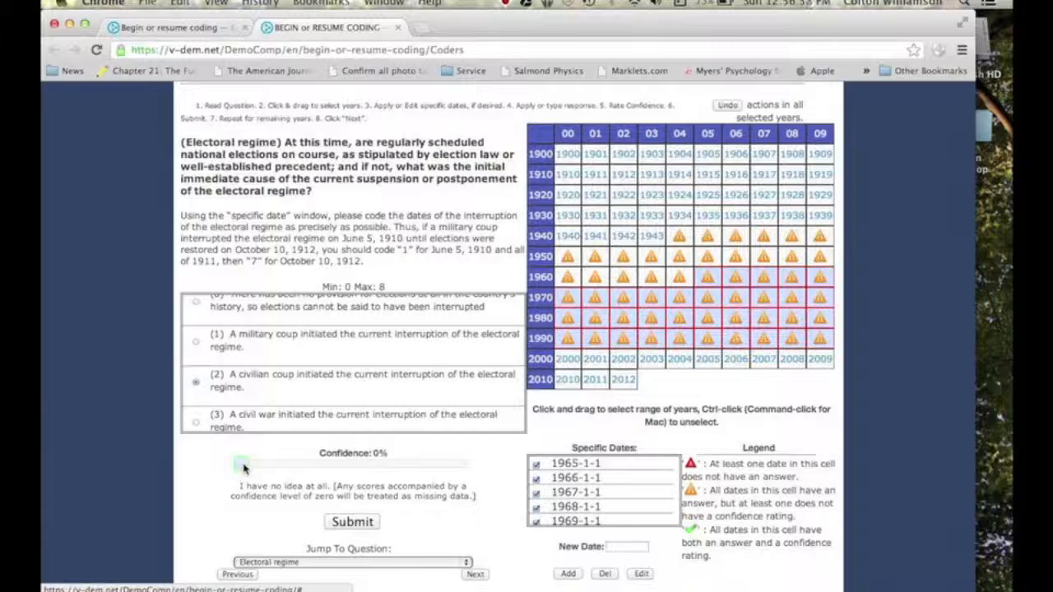
pyautogui.moveTo(243, 466); pyautogui.dragTo(421, 475)
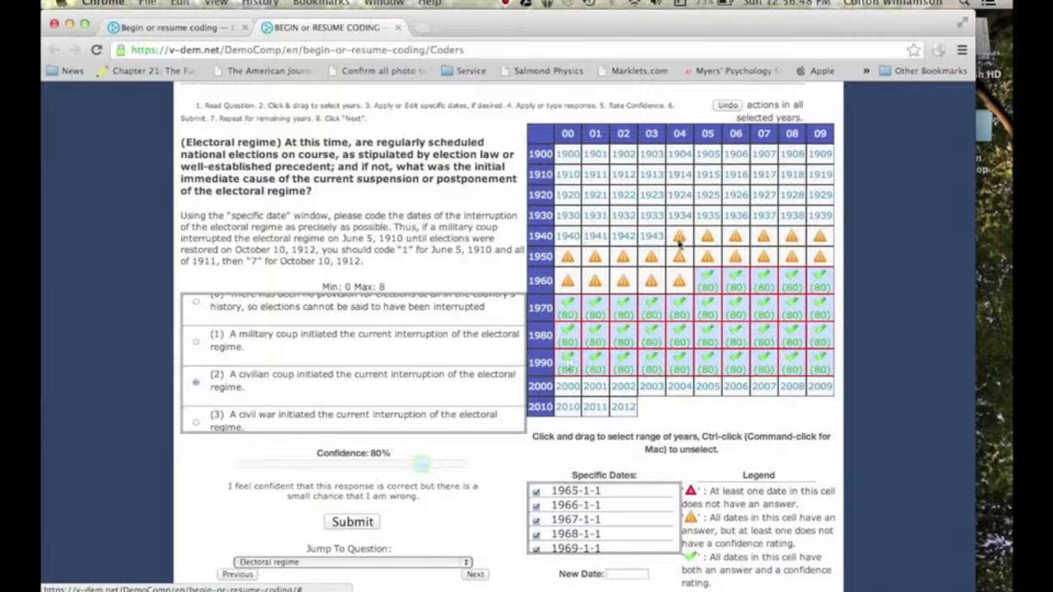
# Set the confidence to 75% for the years 1944 to 1964 and submit the Electoral regime answers.
pyautogui.moveTo(680, 239); pyautogui.dragTo(679, 265)
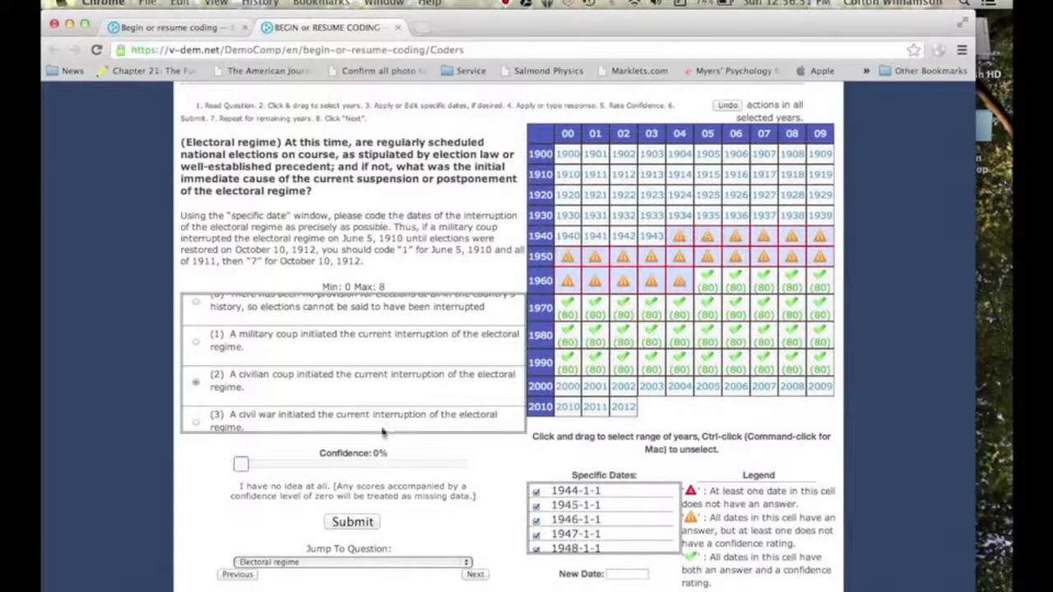
pyautogui.click(240, 466)
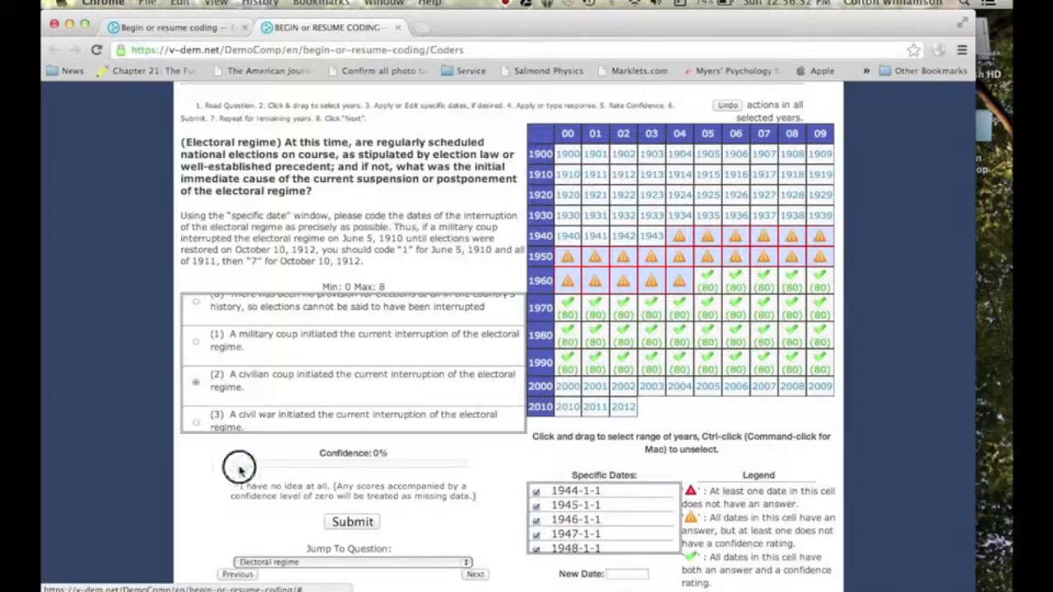
pyautogui.moveTo(240, 466); pyautogui.dragTo(406, 462)
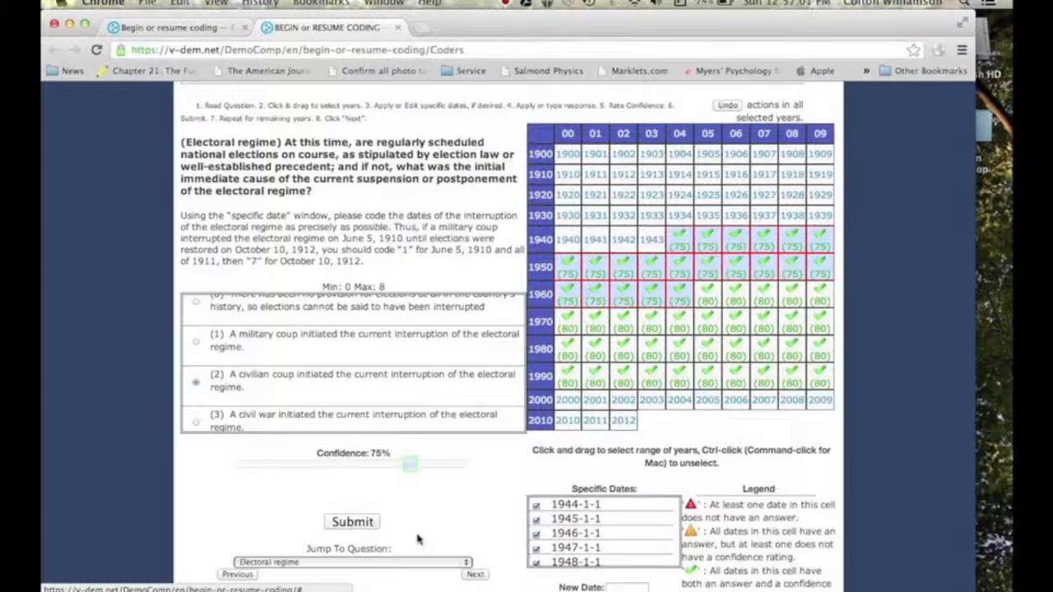
pyautogui.click(364, 531)
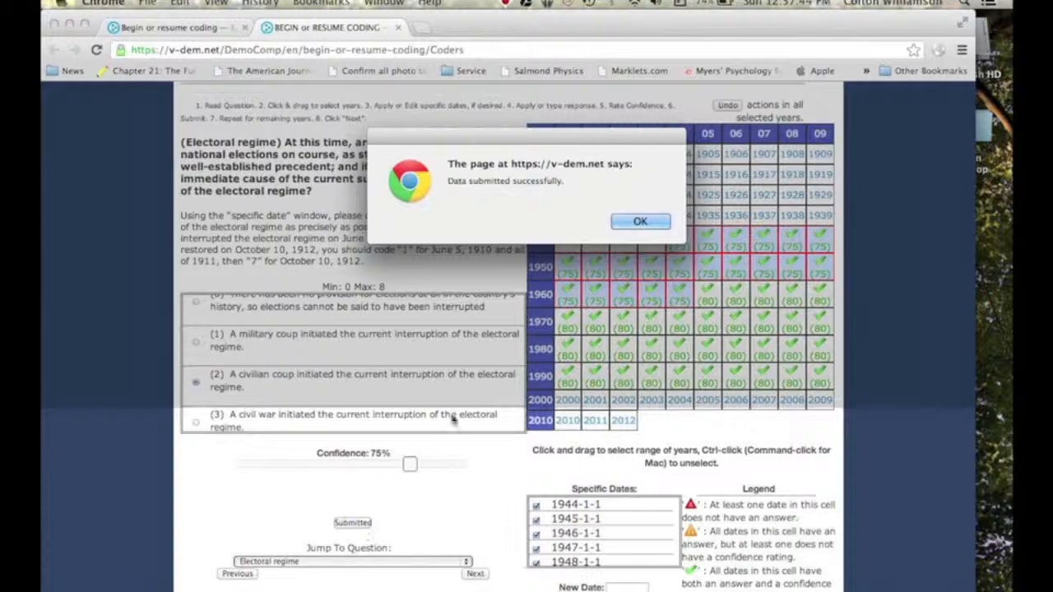
pyautogui.click(638, 222)
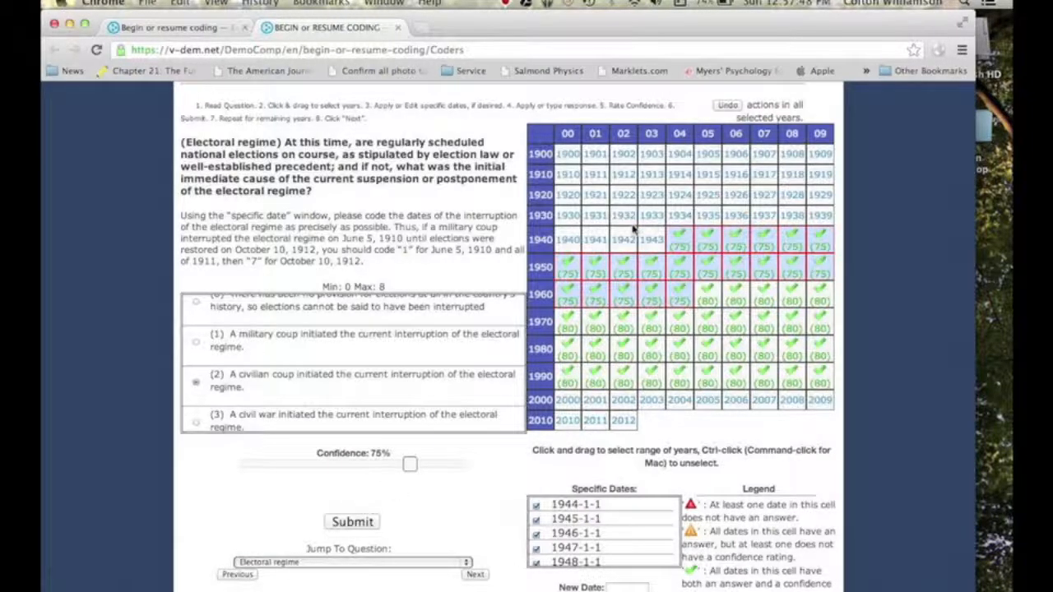
# Code the years 1930 to 1943 with answer (1), a military coup, at 10% confidence.
pyautogui.moveTo(564, 213); pyautogui.dragTo(658, 228)
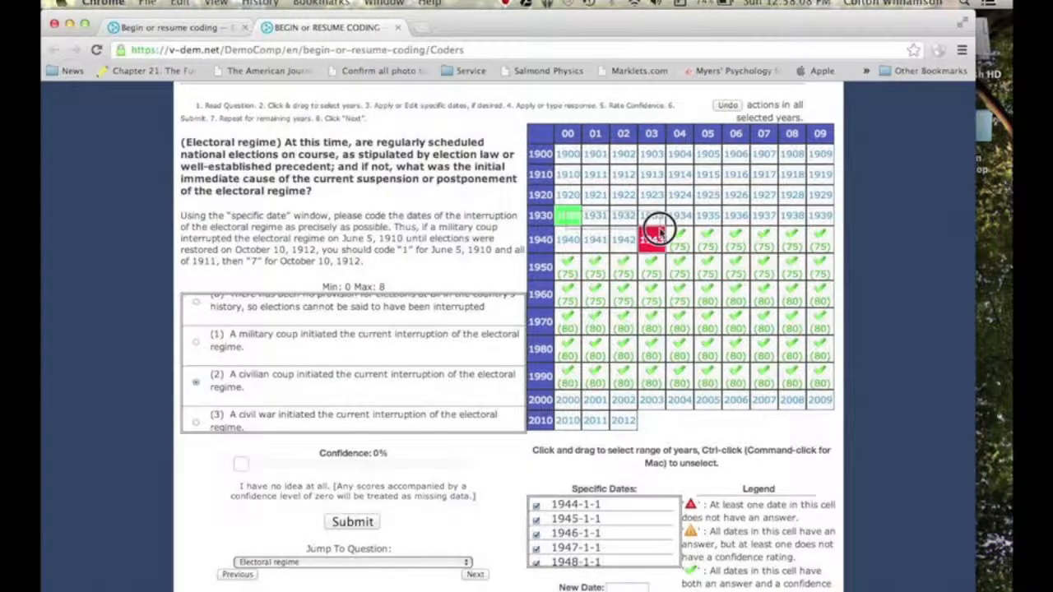
pyautogui.moveTo(659, 233); pyautogui.dragTo(659, 232)
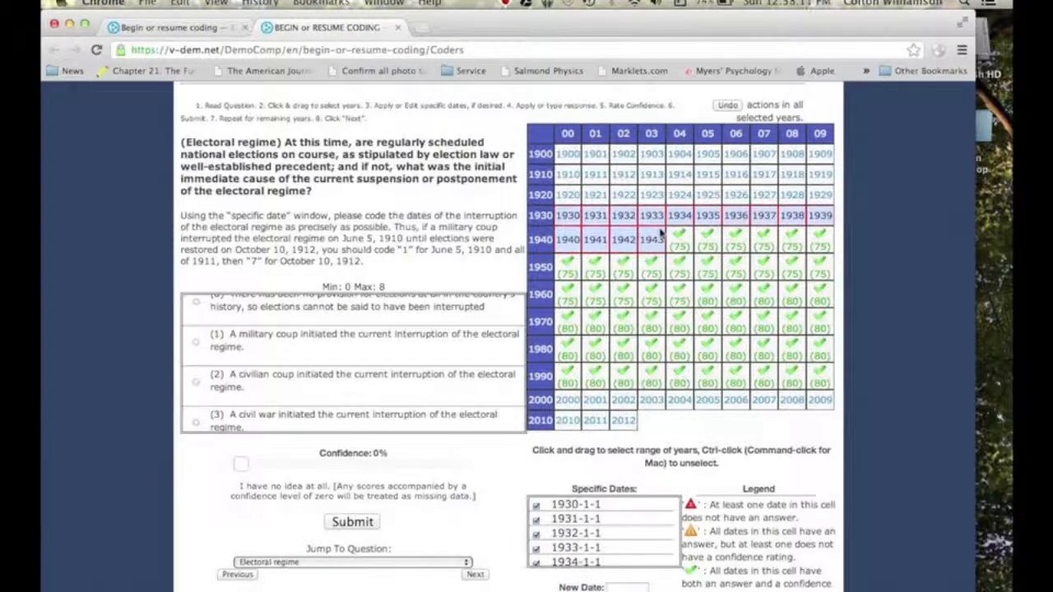
pyautogui.click(195, 346)
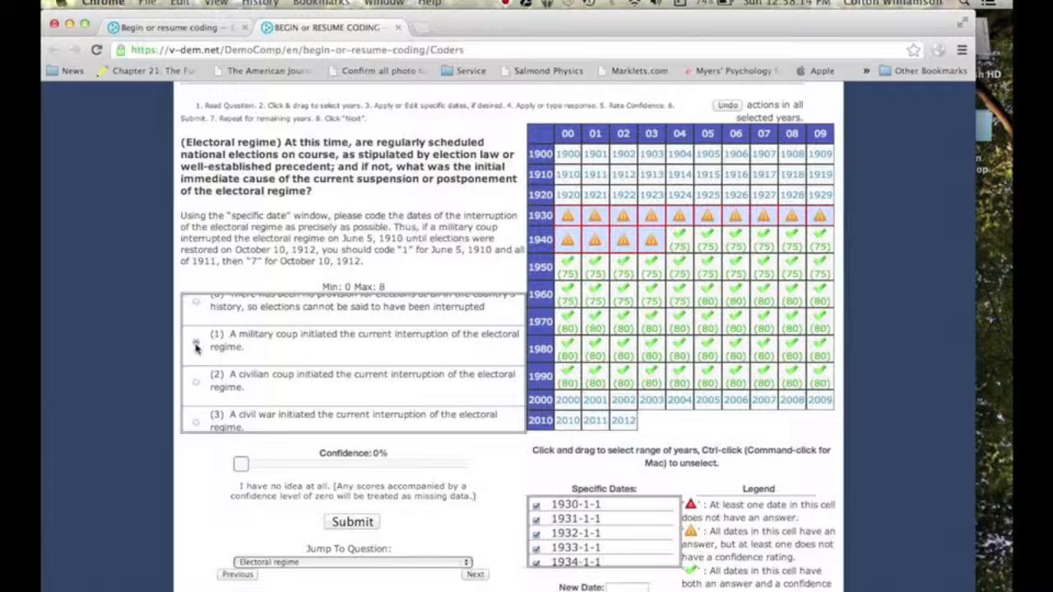
pyautogui.click(259, 466)
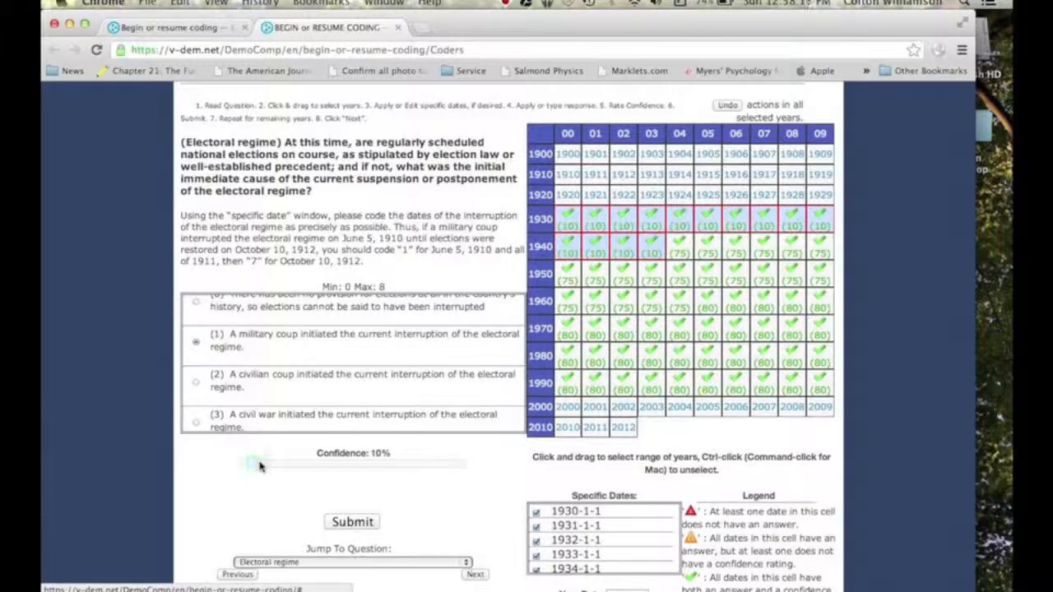
# Select the years 1930 to 2002 on the Electoral regime question and undo the actions in all of them.
pyautogui.click(687, 301)
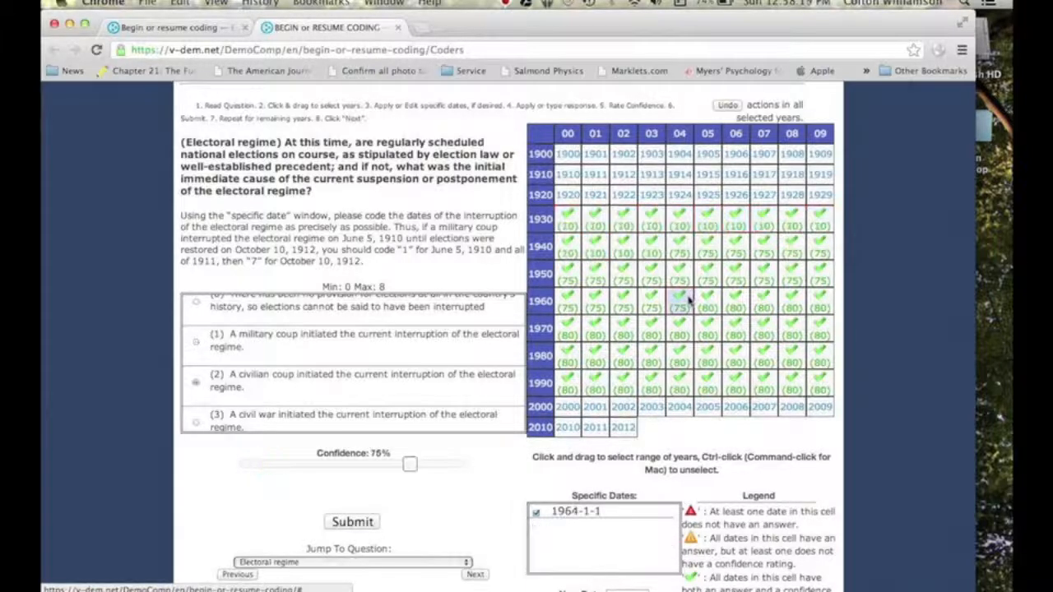
pyautogui.click(627, 406)
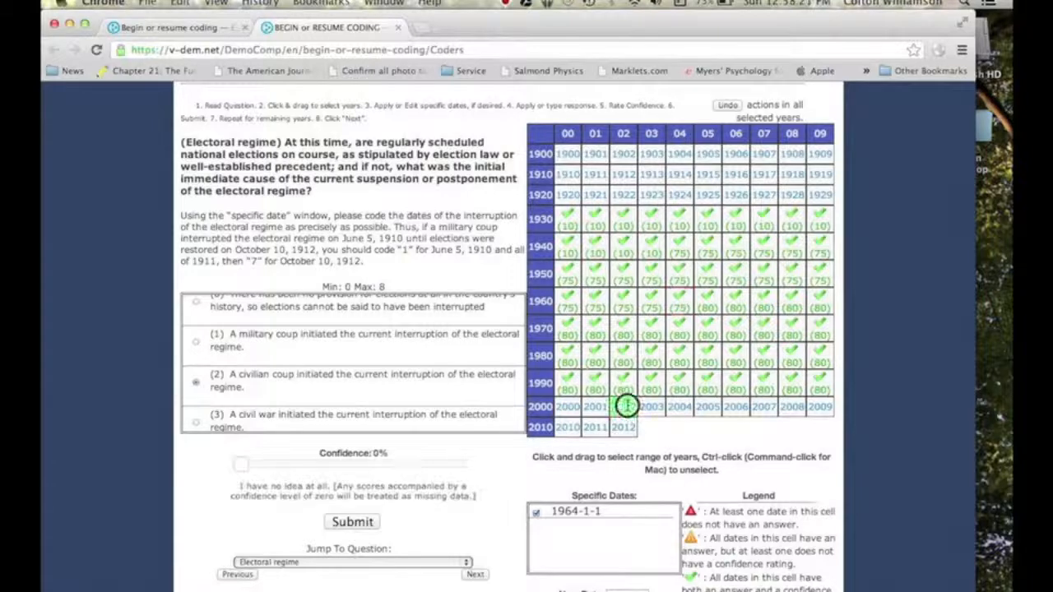
pyautogui.moveTo(627, 407); pyautogui.dragTo(566, 218)
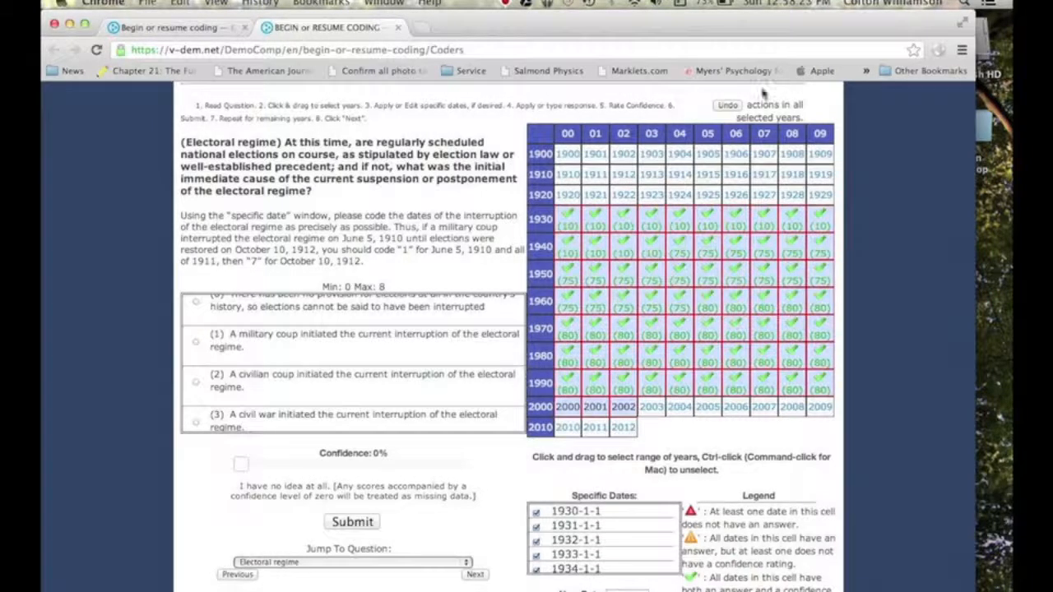
pyautogui.click(727, 105)
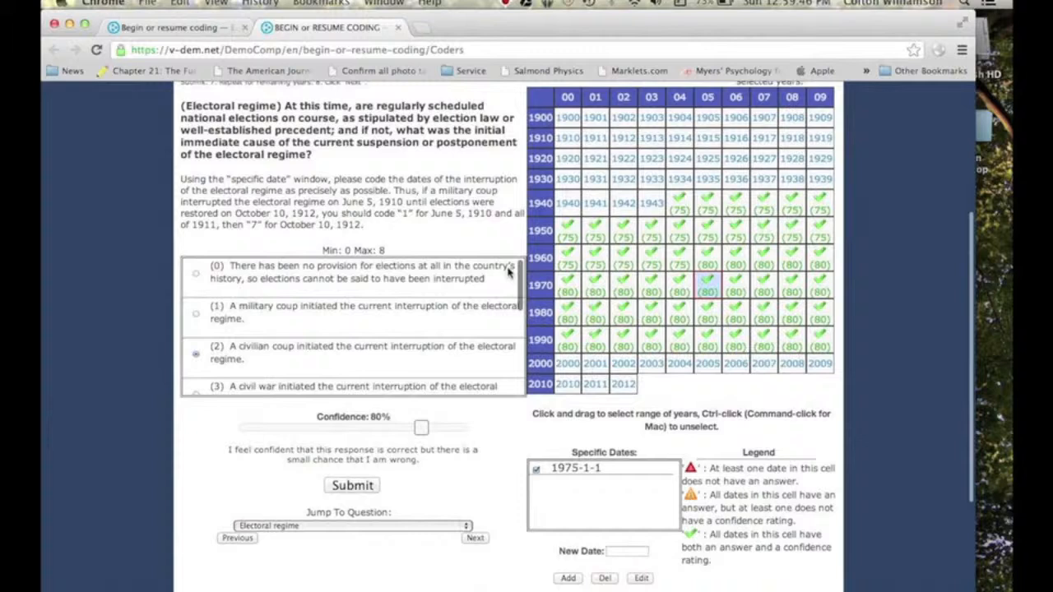
# Code the years 1944 to 1999 of the Electoral regime question with answer (2), a civilian coup.
pyautogui.scroll(1, 507, 272)
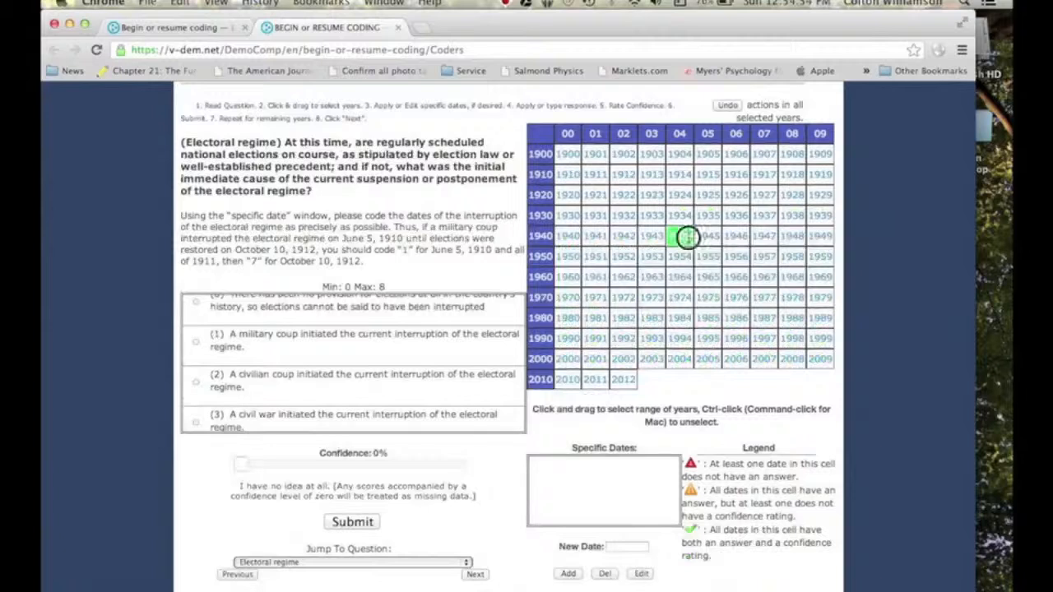
pyautogui.moveTo(685, 235); pyautogui.dragTo(813, 336)
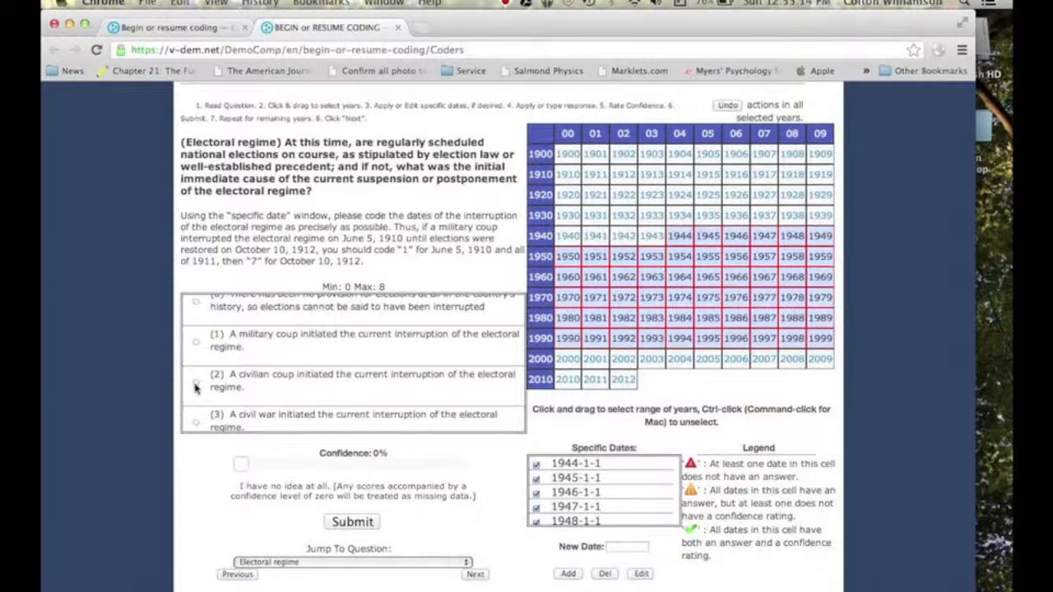
pyautogui.click(195, 385)
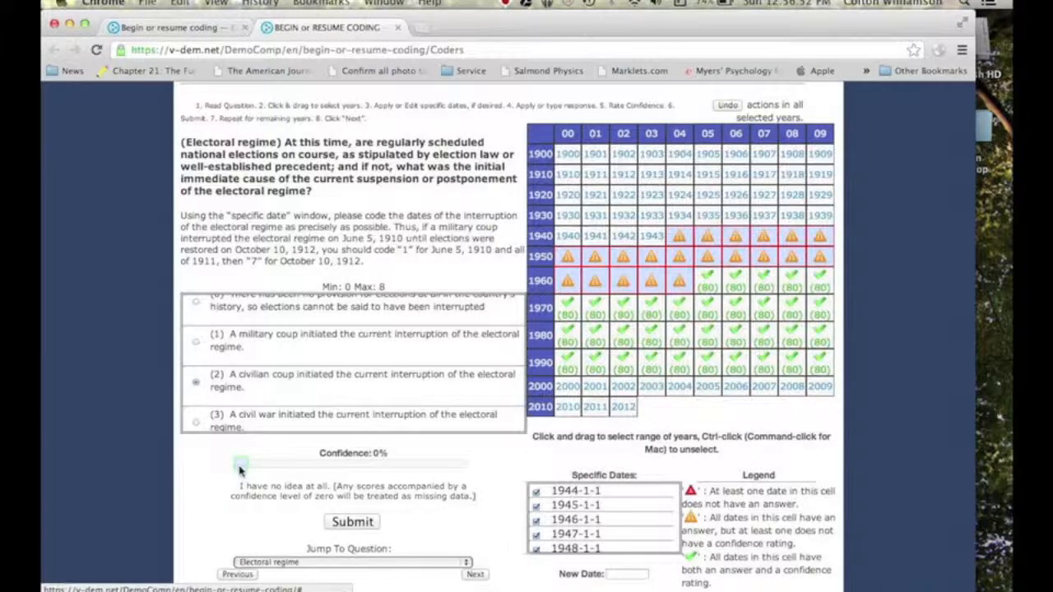
# Rate the selected years 1944 to 1964 at 75% confidence and submit the Electoral regime data.
pyautogui.moveTo(239, 469); pyautogui.dragTo(392, 462)
pyautogui.click(365, 528)
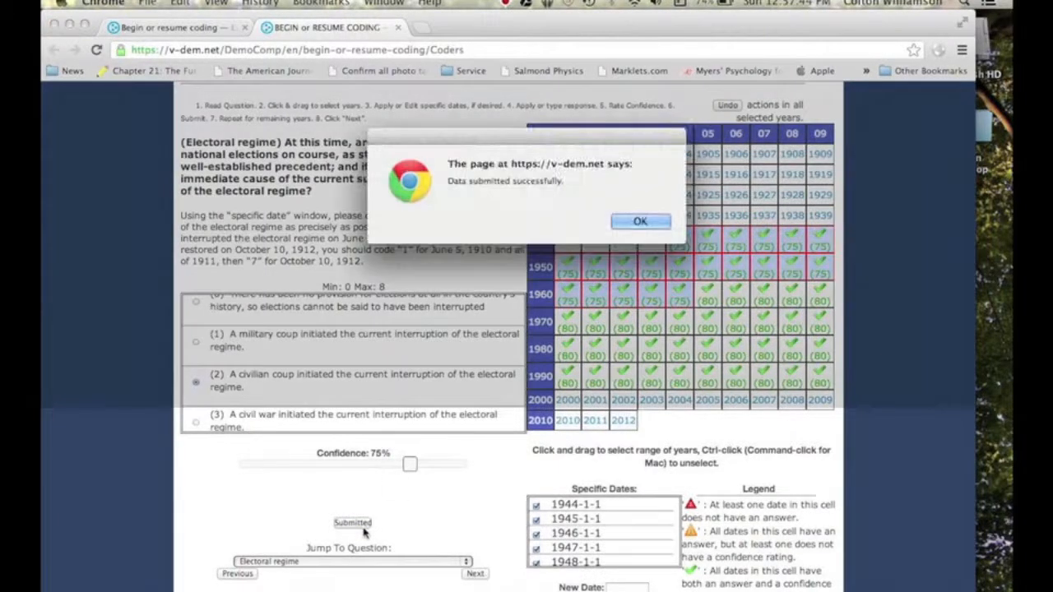
pyautogui.click(635, 224)
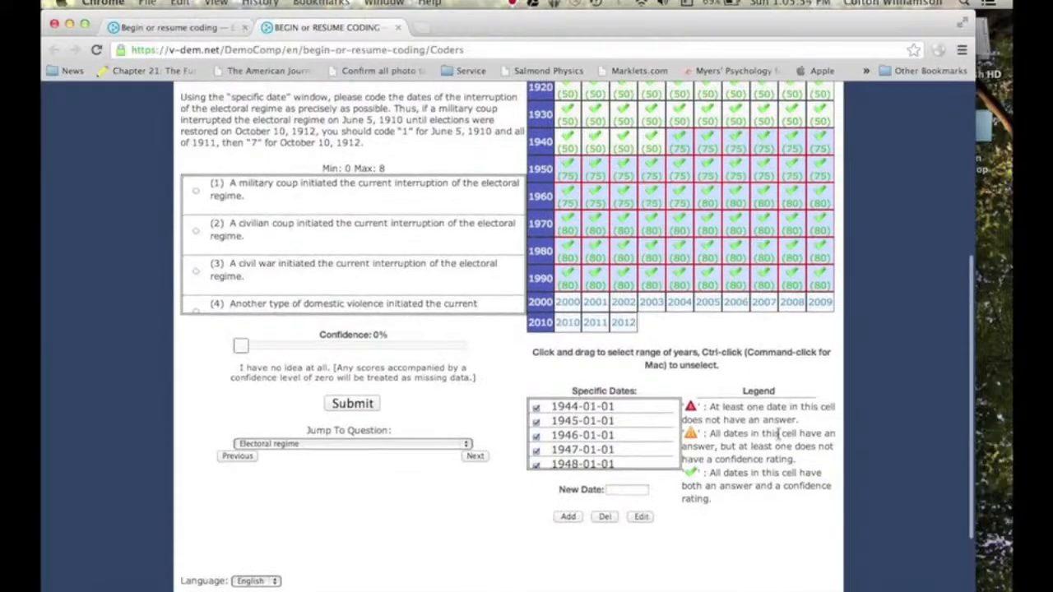
# Change the specific date of the year 1965 to 1965-03-15.
pyautogui.click(706, 193)
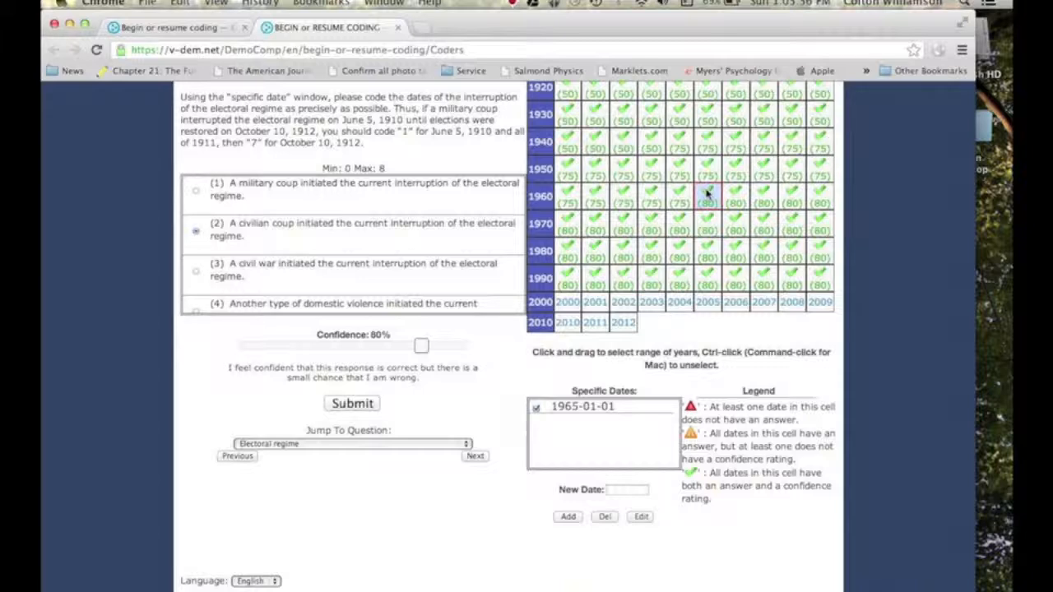
pyautogui.click(645, 517)
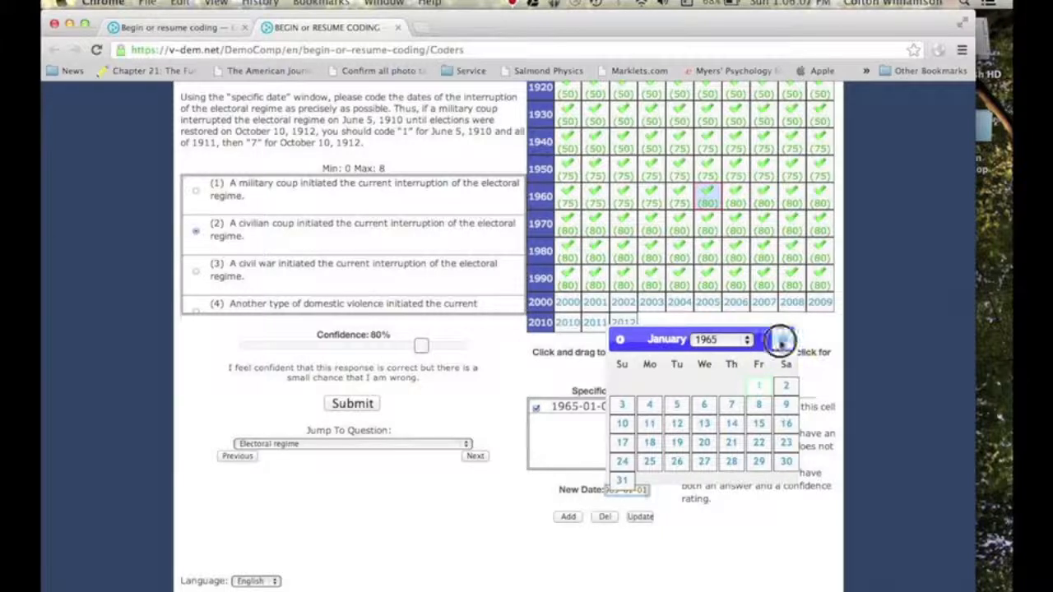
pyautogui.click(782, 340)
pyautogui.click(782, 340)
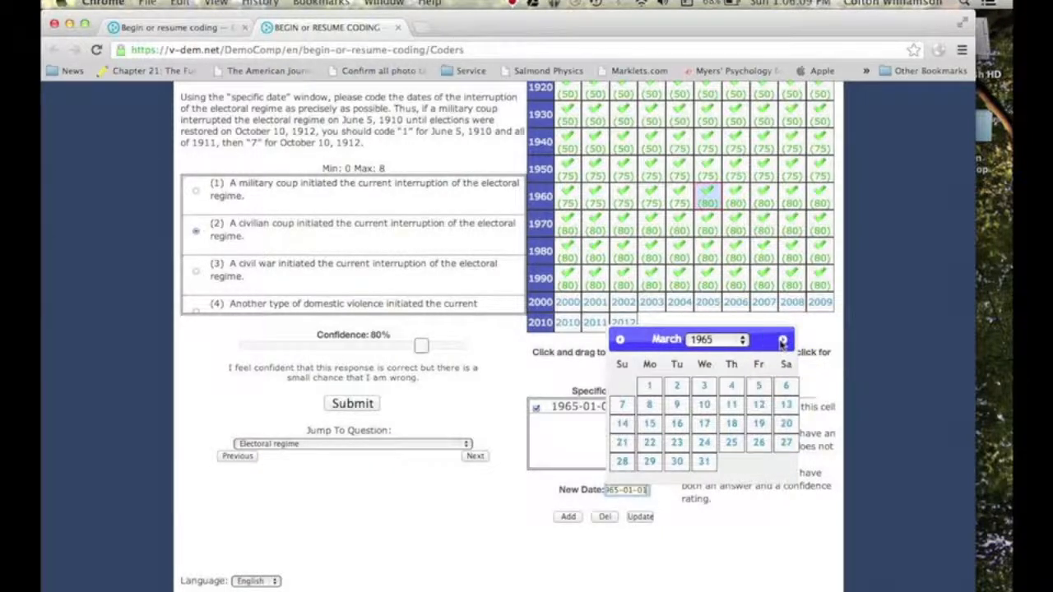
pyautogui.click(649, 424)
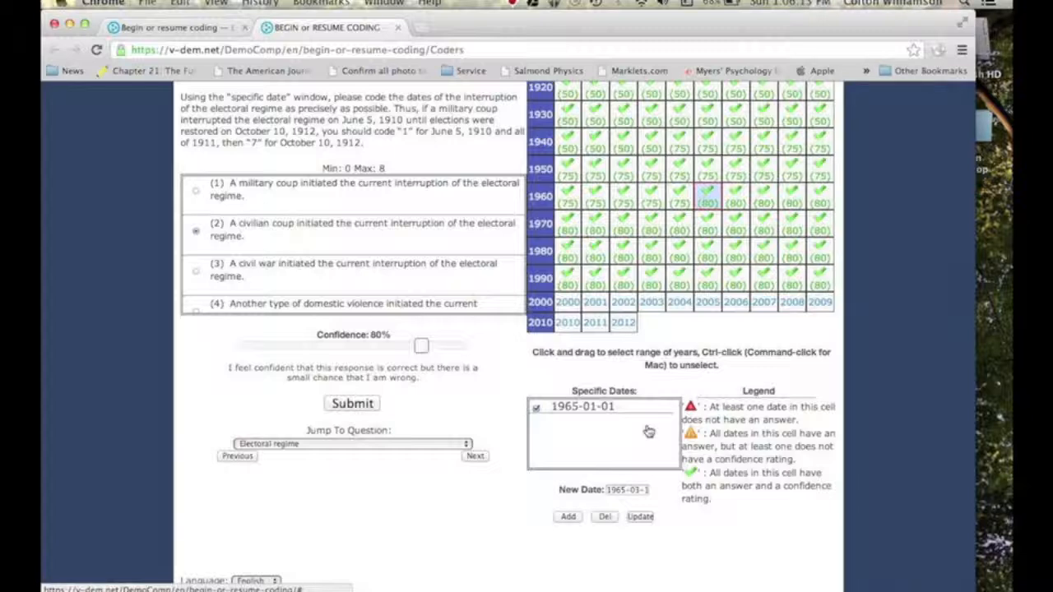
pyautogui.click(640, 517)
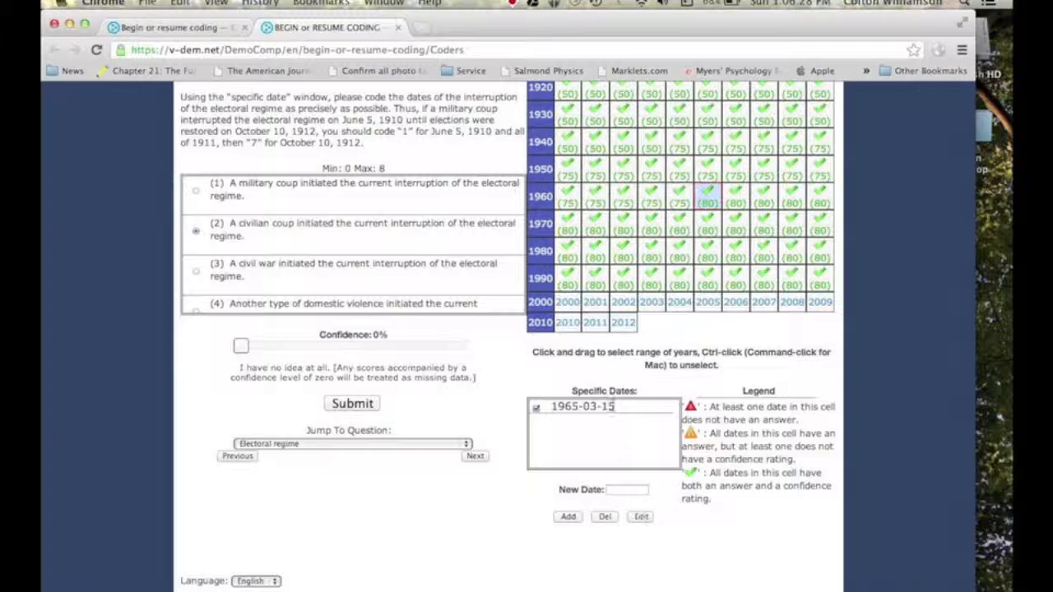
# Edit the specific date of 1965 again, setting it to 1965-03-01.
pyautogui.click(641, 516)
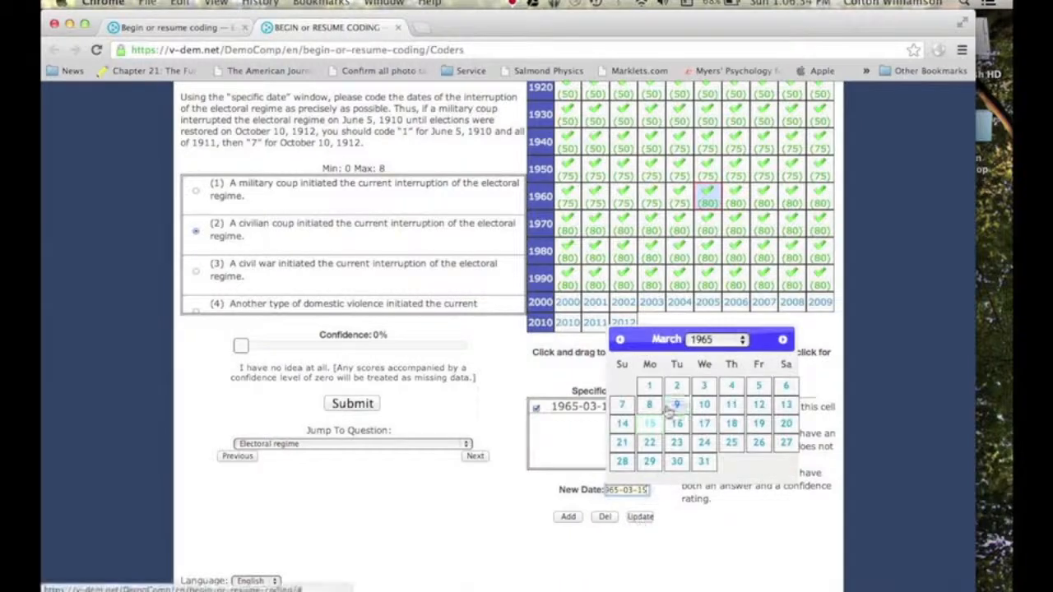
pyautogui.click(650, 387)
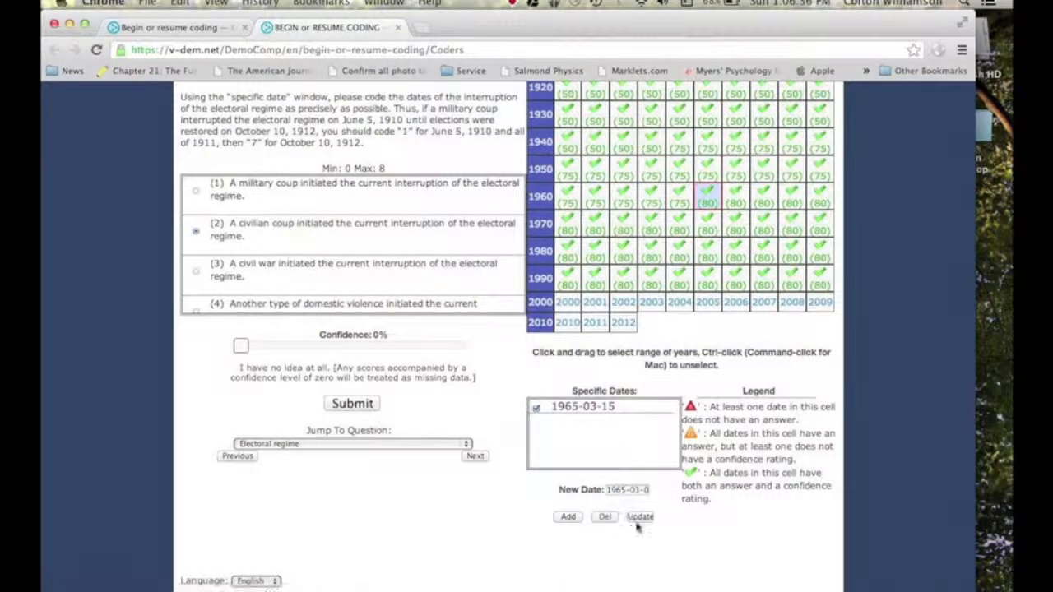
pyautogui.click(639, 518)
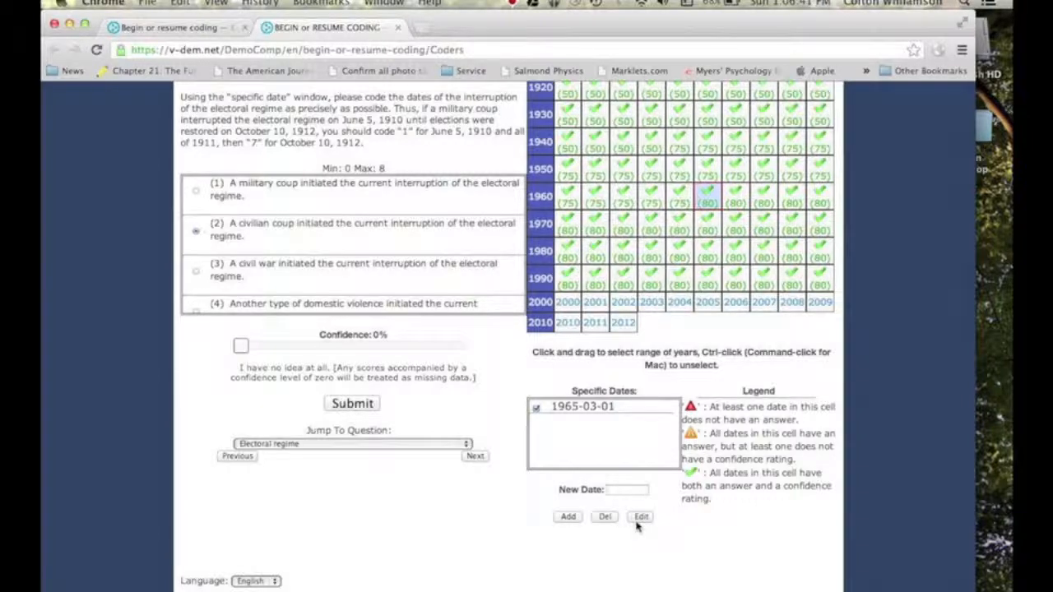
# Add 1965-05-19 as a second specific date for the year 1965.
pyautogui.click(621, 489)
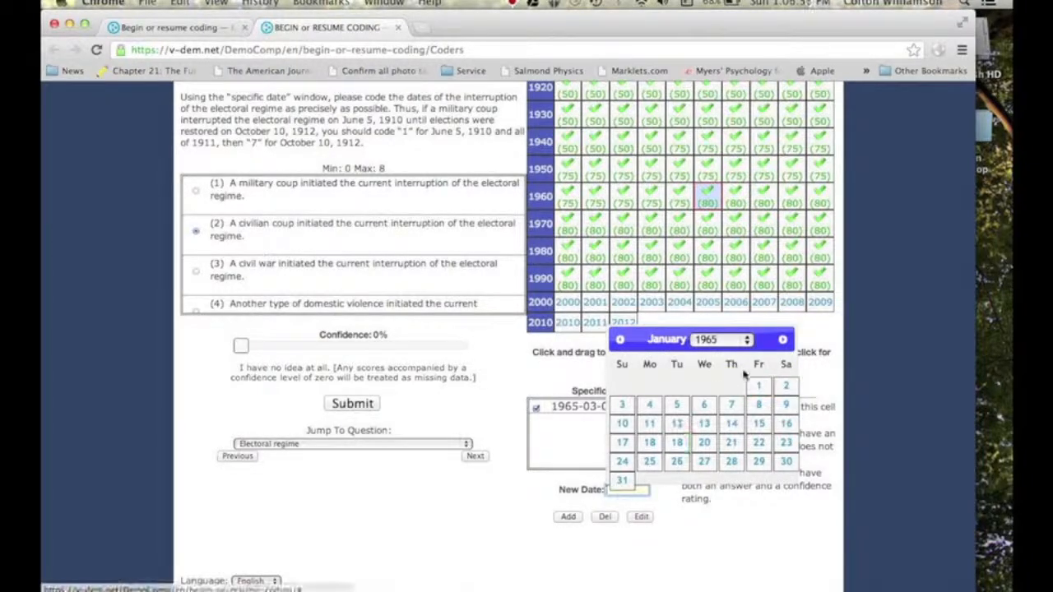
pyautogui.click(782, 340)
pyautogui.click(782, 339)
pyautogui.click(782, 340)
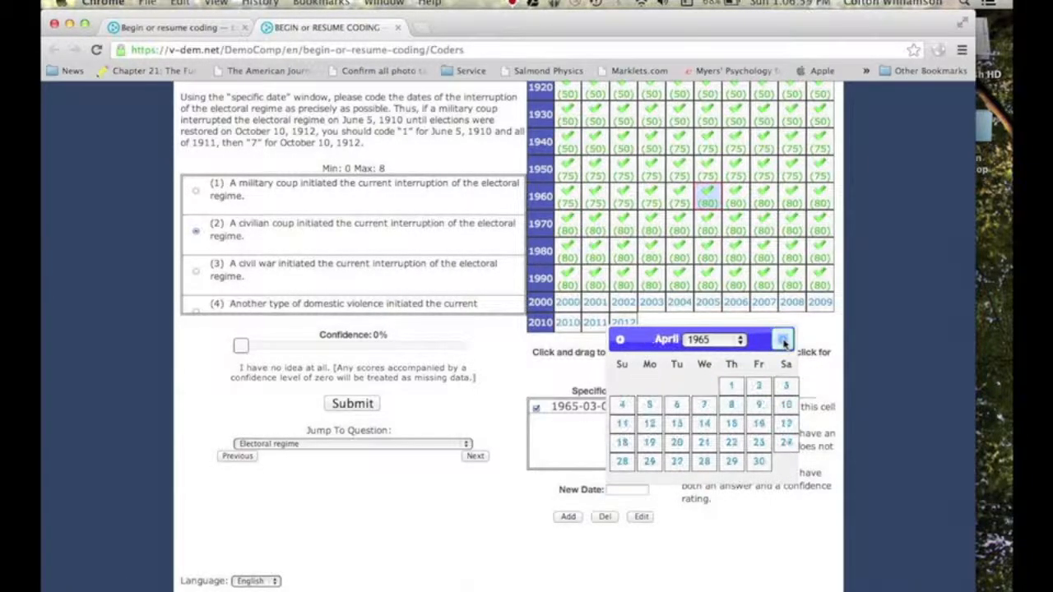
pyautogui.click(782, 340)
pyautogui.click(706, 444)
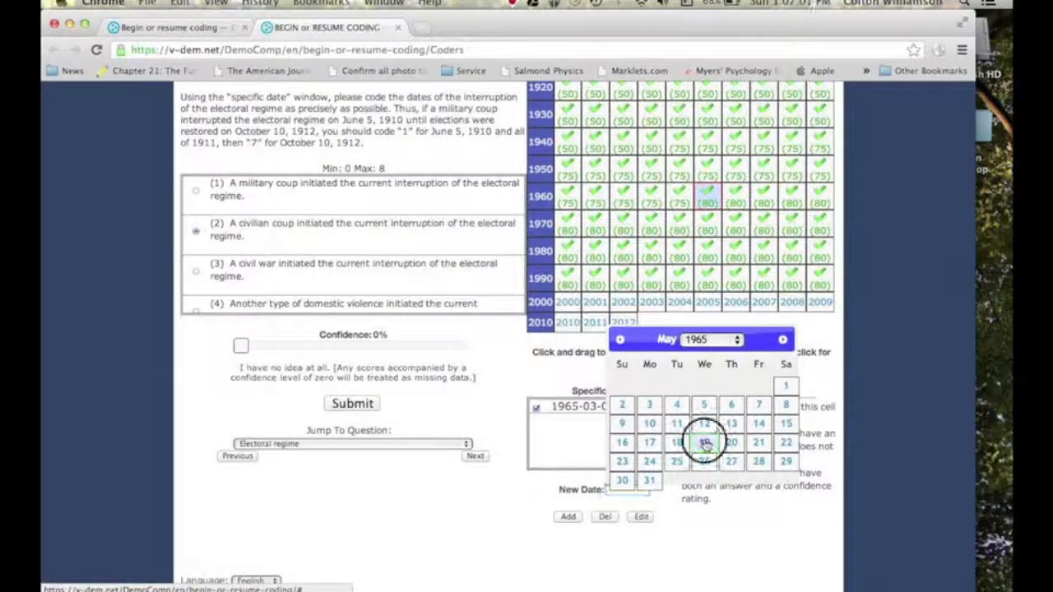
pyautogui.click(568, 517)
# Add 1965-01-08 as another specific date for 1965, and delete the checked specific dates.
pyautogui.click(623, 491)
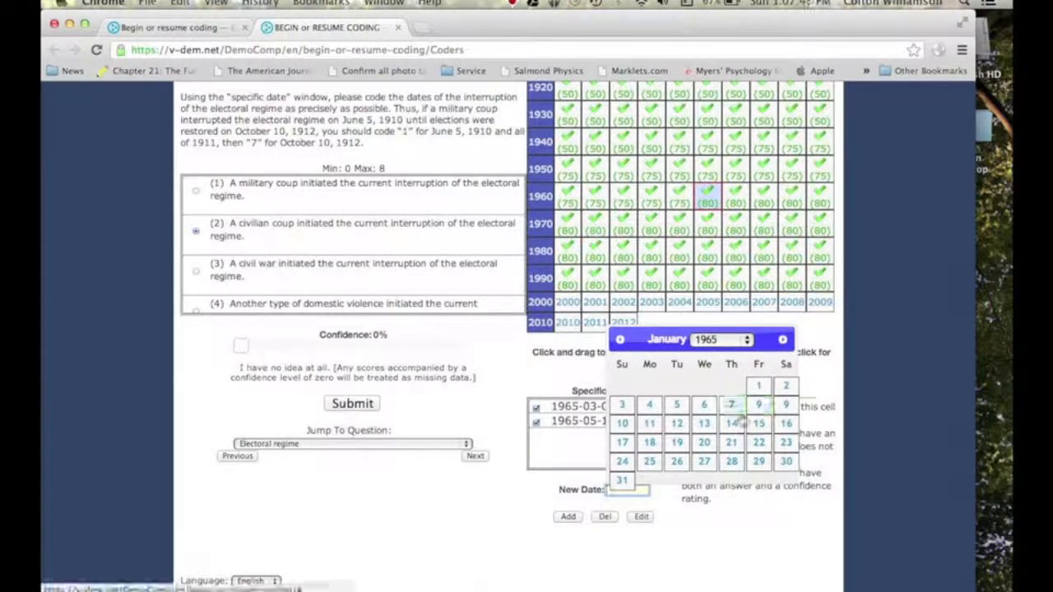
pyautogui.click(593, 524)
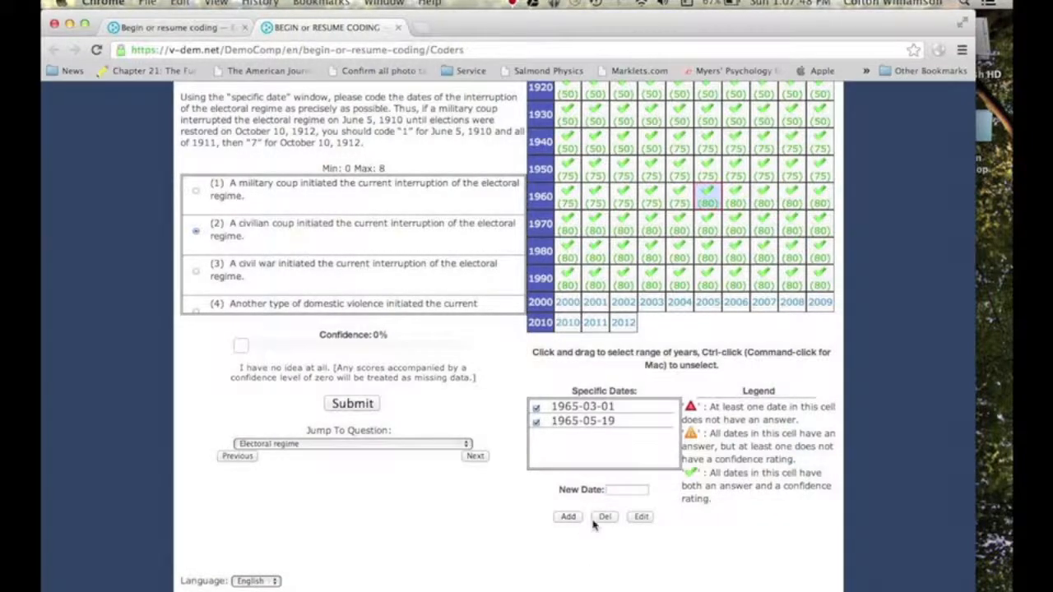
pyautogui.click(623, 491)
pyautogui.click(755, 412)
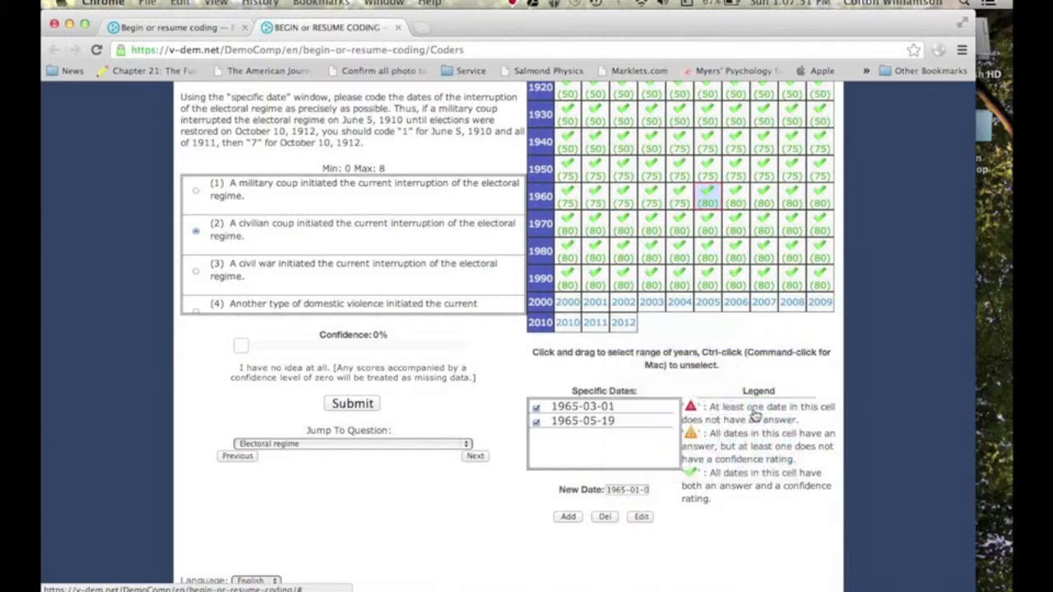
pyautogui.click(568, 516)
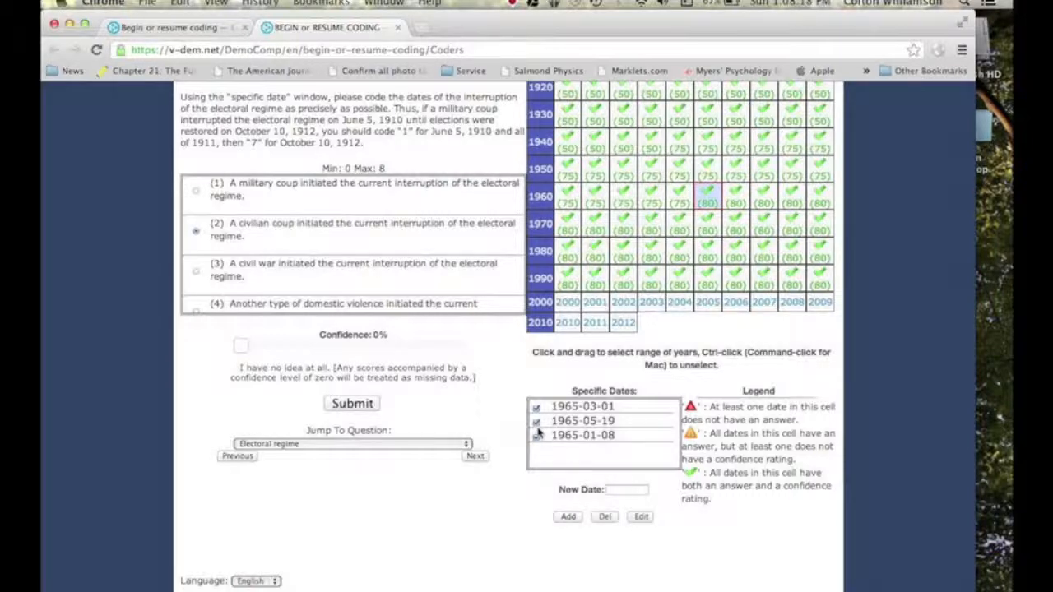
pyautogui.click(606, 516)
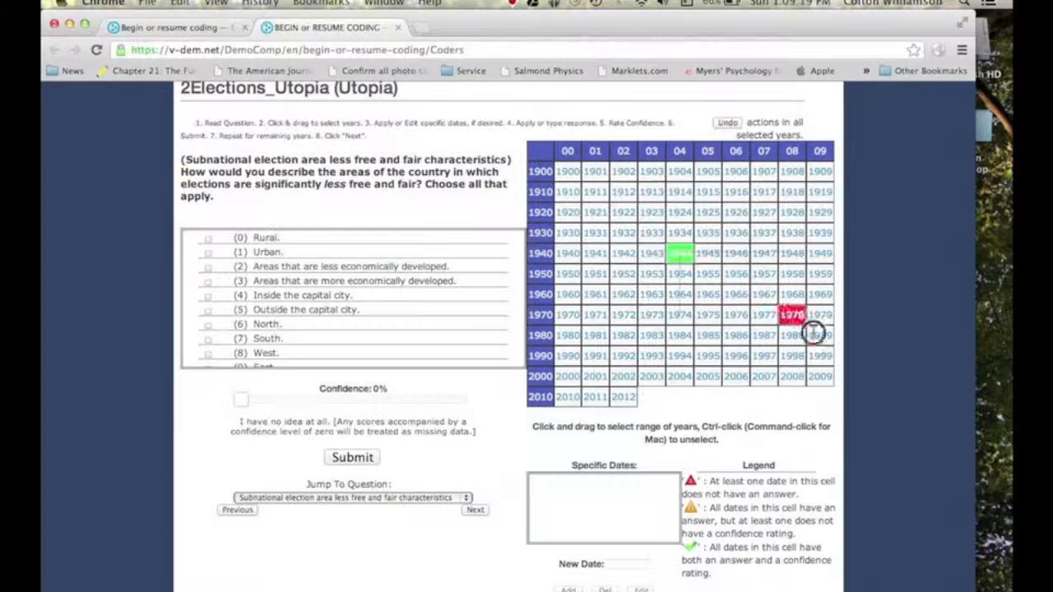
# Code 1944 to 1999 on the less free and fair areas question as (0) rural, (2) less economically developed and (13) remote, and rate the confidence.
pyautogui.moveTo(812, 333); pyautogui.dragTo(816, 356)
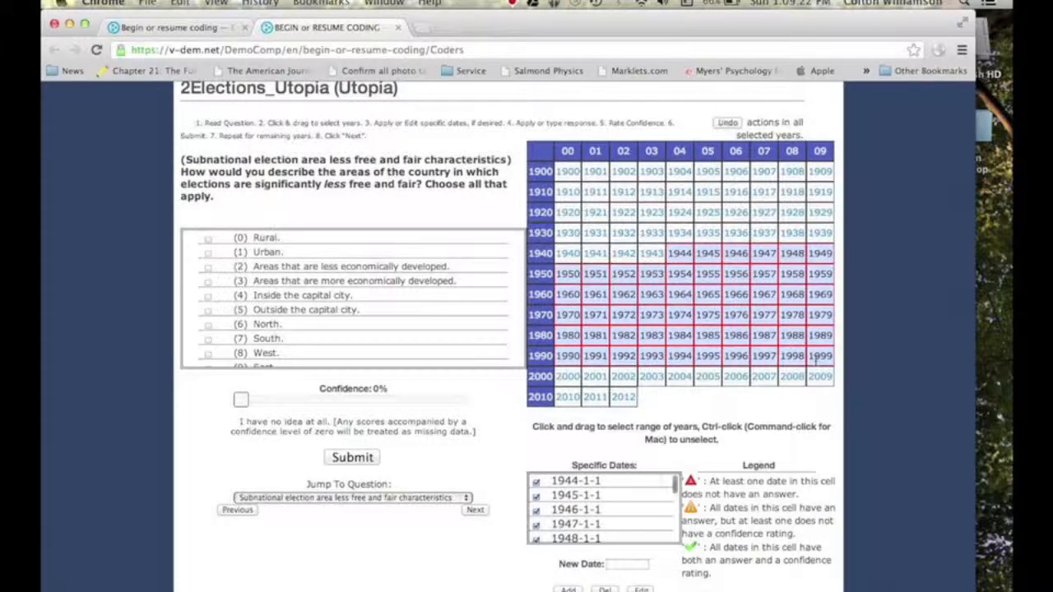
pyautogui.click(207, 241)
pyautogui.click(208, 268)
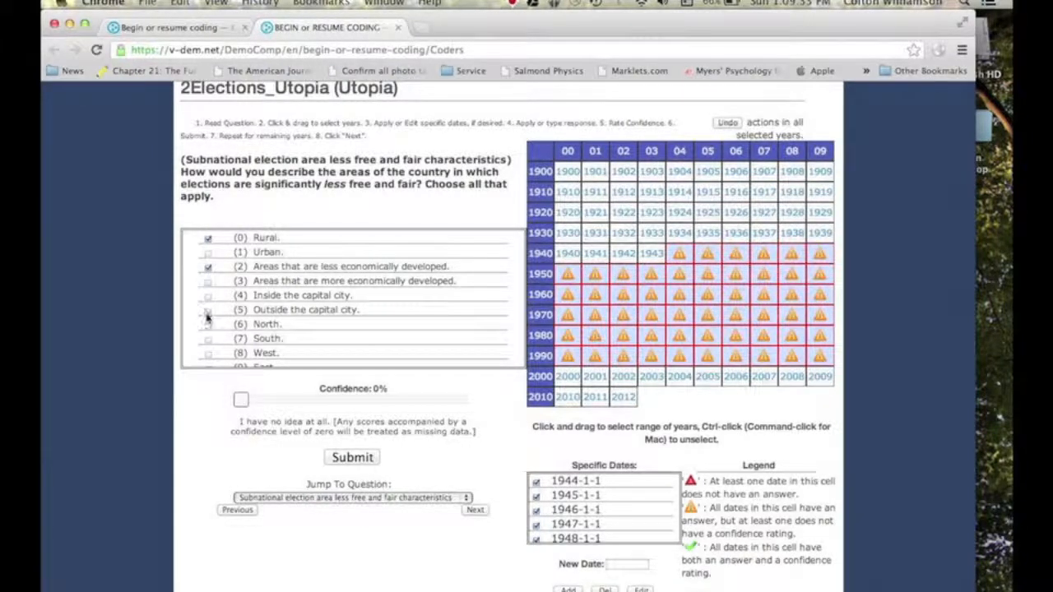
pyautogui.scroll(-5, 206, 317)
pyautogui.scroll(-2, 208, 333)
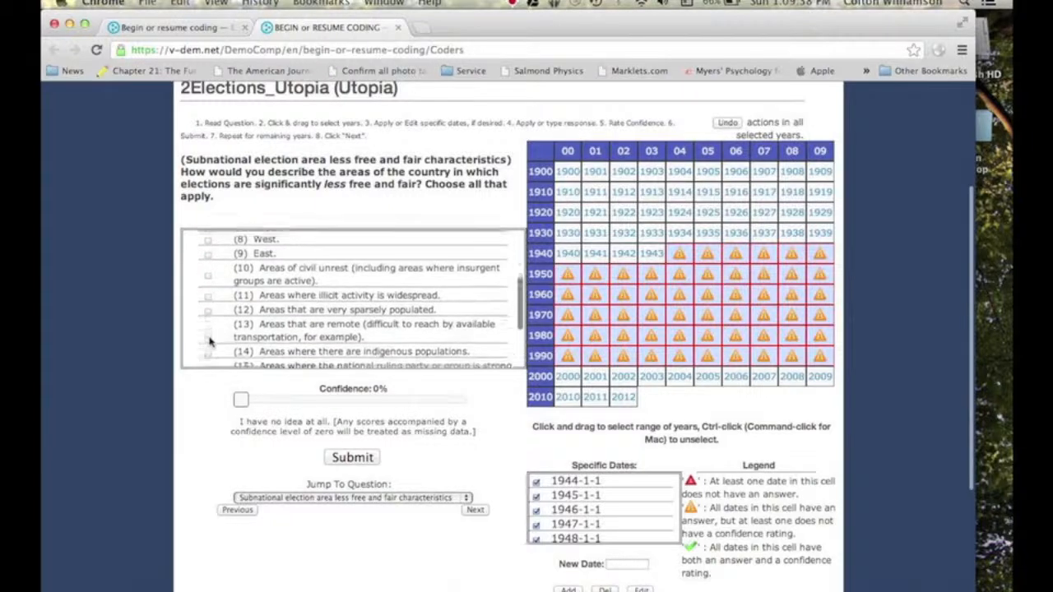
pyautogui.click(208, 339)
pyautogui.click(322, 402)
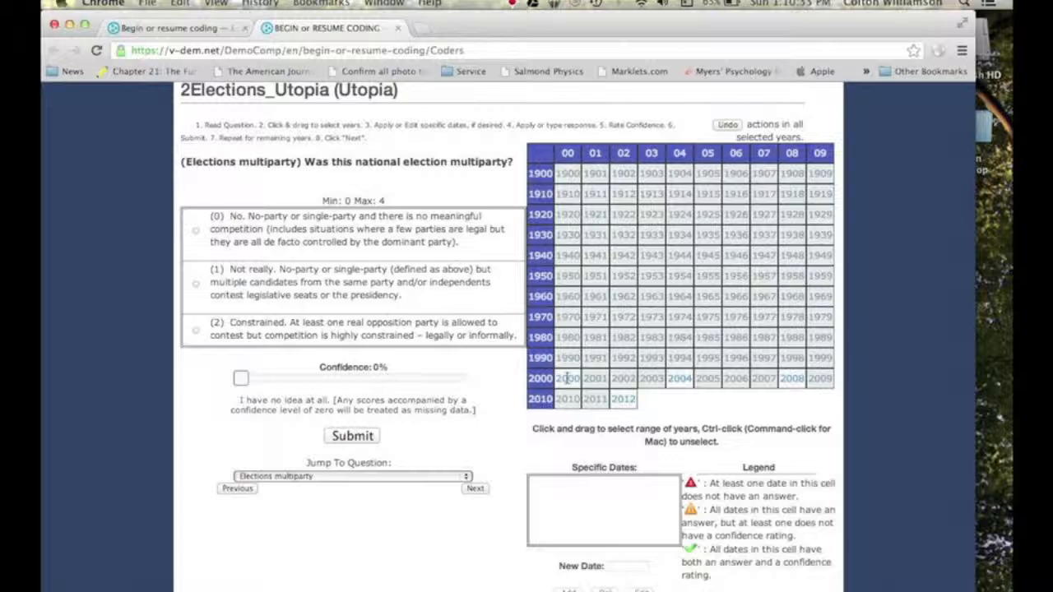
# Select the years 2000 to 2012 on the Elections multiparty question.
pyautogui.moveTo(566, 378); pyautogui.dragTo(624, 399)
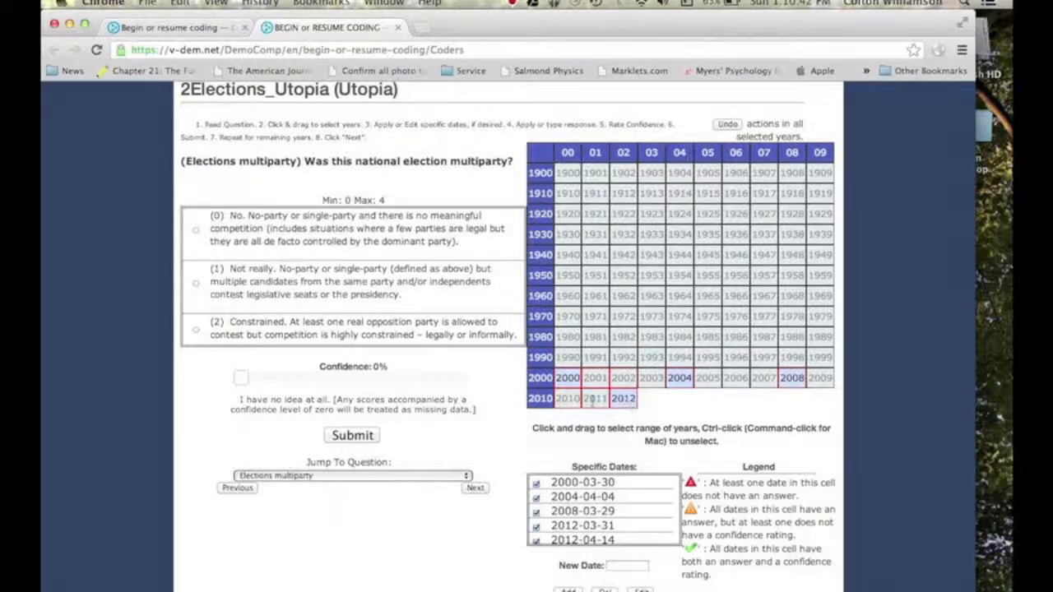
pyautogui.click(647, 411)
# Code only the 2012-03-31 election with answer (1), Not really multiparty, at 30% confidence.
pyautogui.click(629, 405)
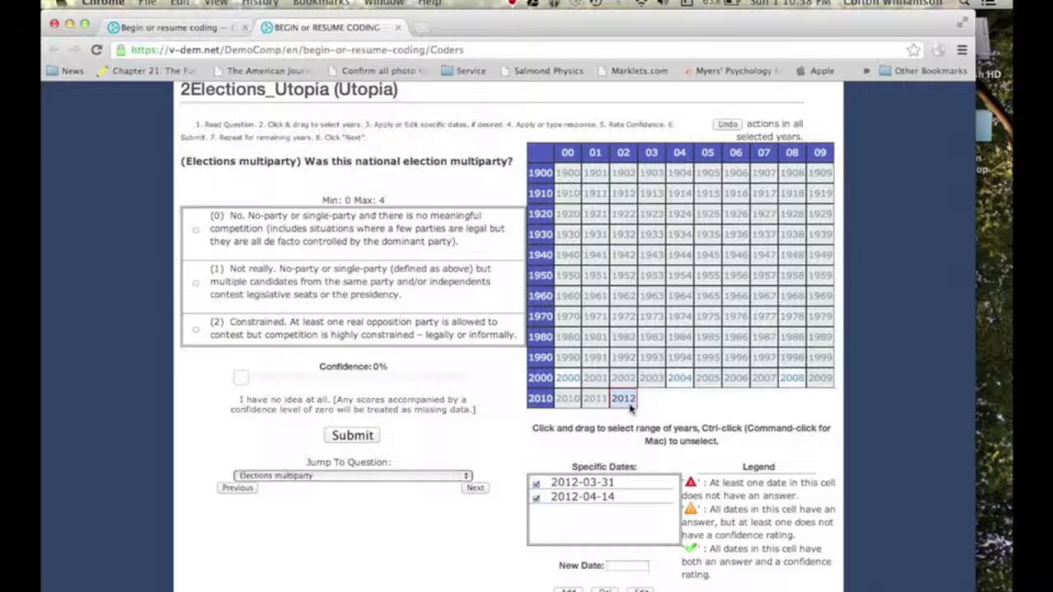
pyautogui.click(536, 500)
pyautogui.click(196, 282)
pyautogui.click(310, 378)
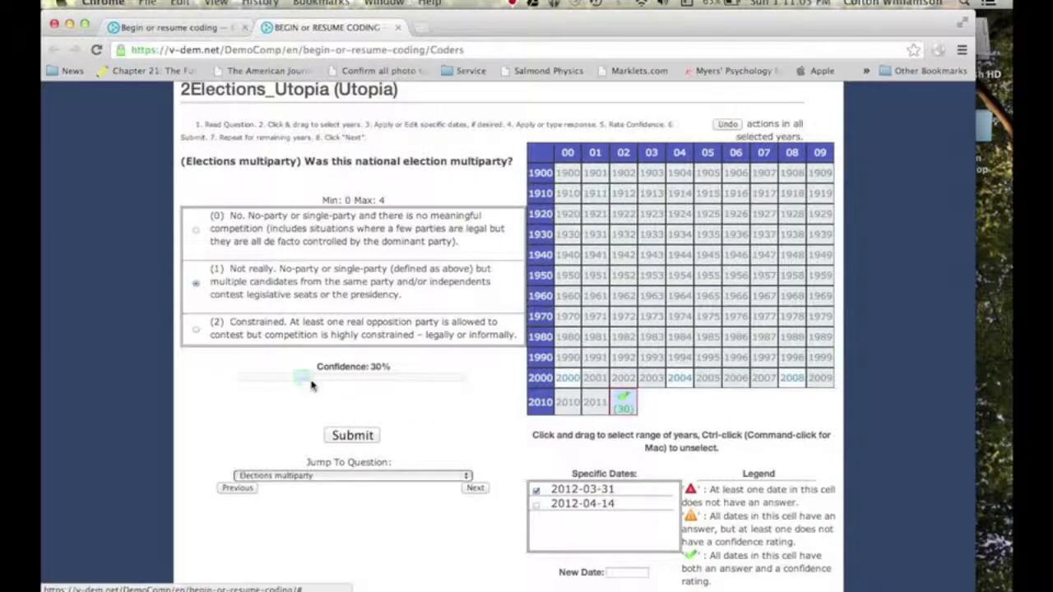
# Code only the 2012-04-14 election with answer (0), No, and rate its confidence.
pyautogui.click(536, 504)
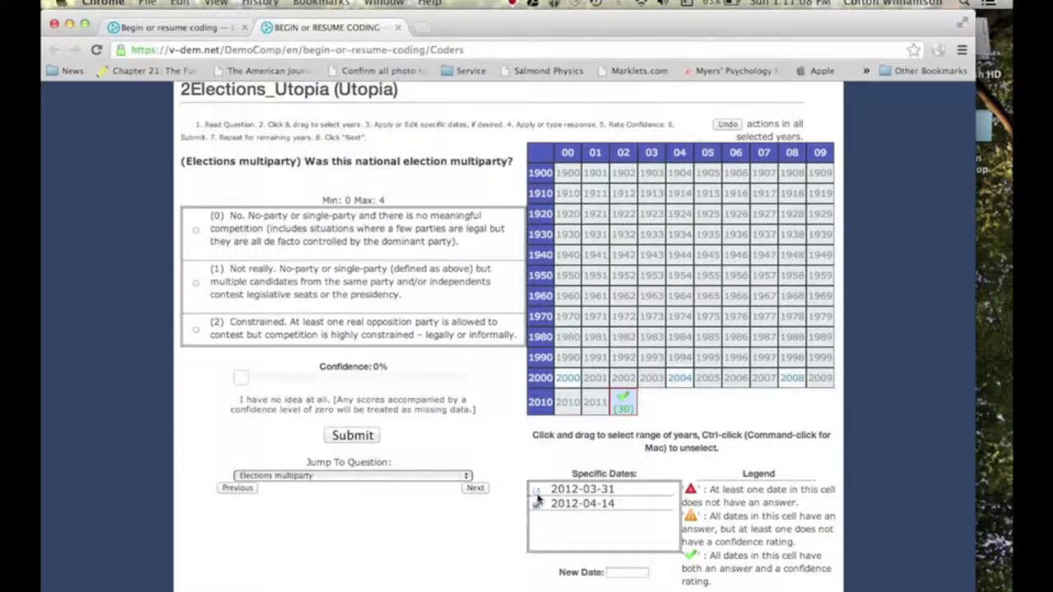
pyautogui.click(196, 232)
pyautogui.click(353, 385)
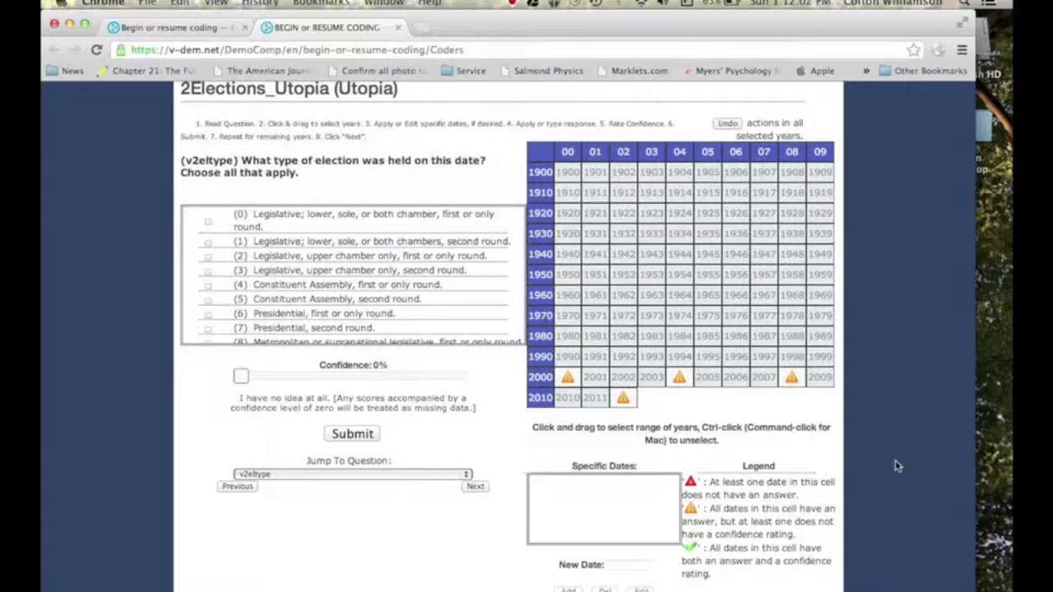
# Review the election type answers for 2012, isolating the 2012-03-31 and 2012-04-14 dates one at a time.
pyautogui.click(623, 398)
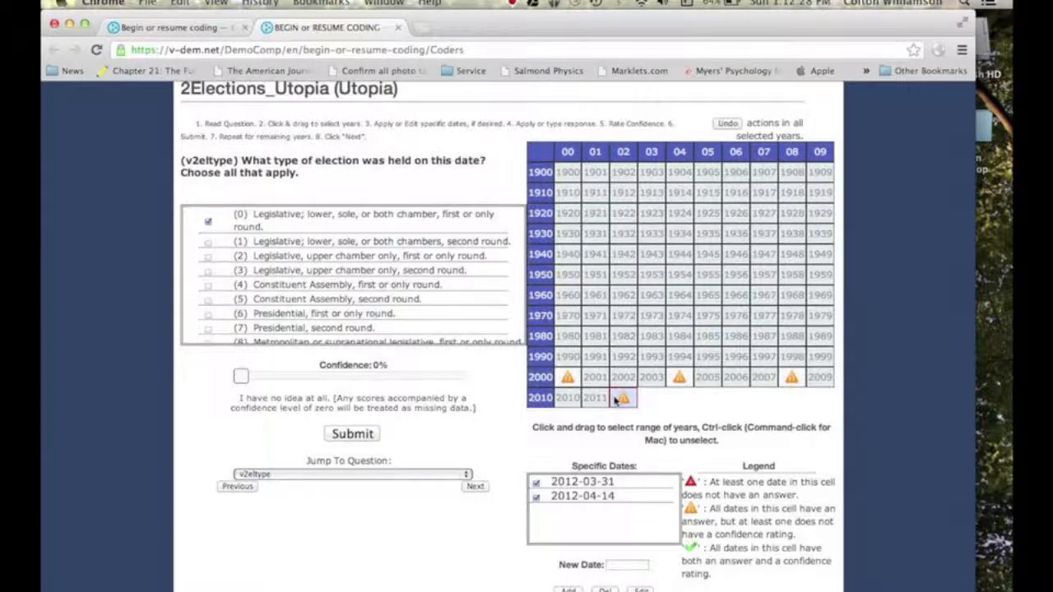
pyautogui.click(535, 500)
pyautogui.click(536, 498)
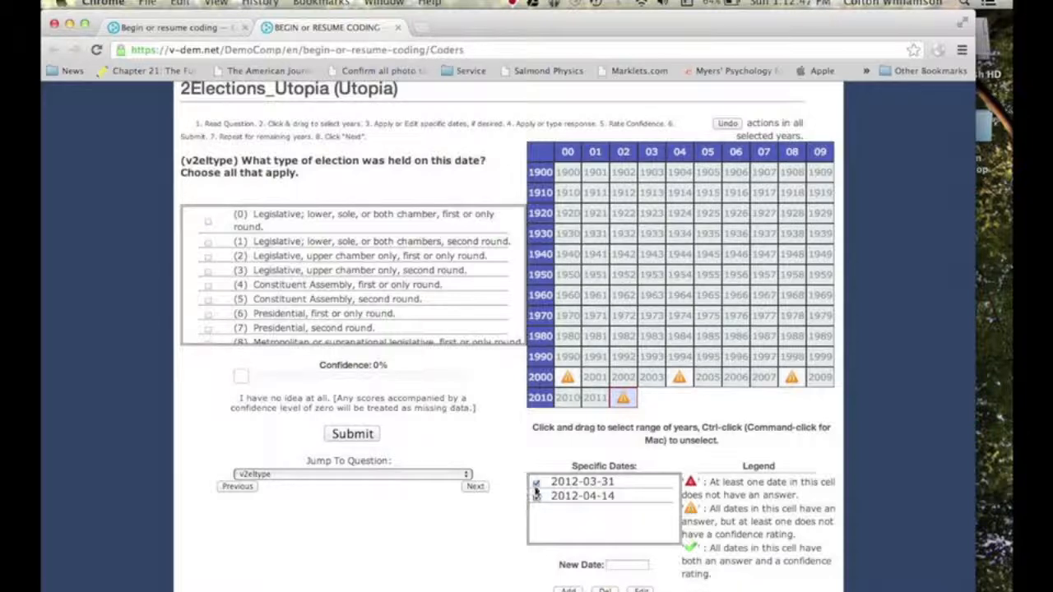
pyautogui.click(535, 484)
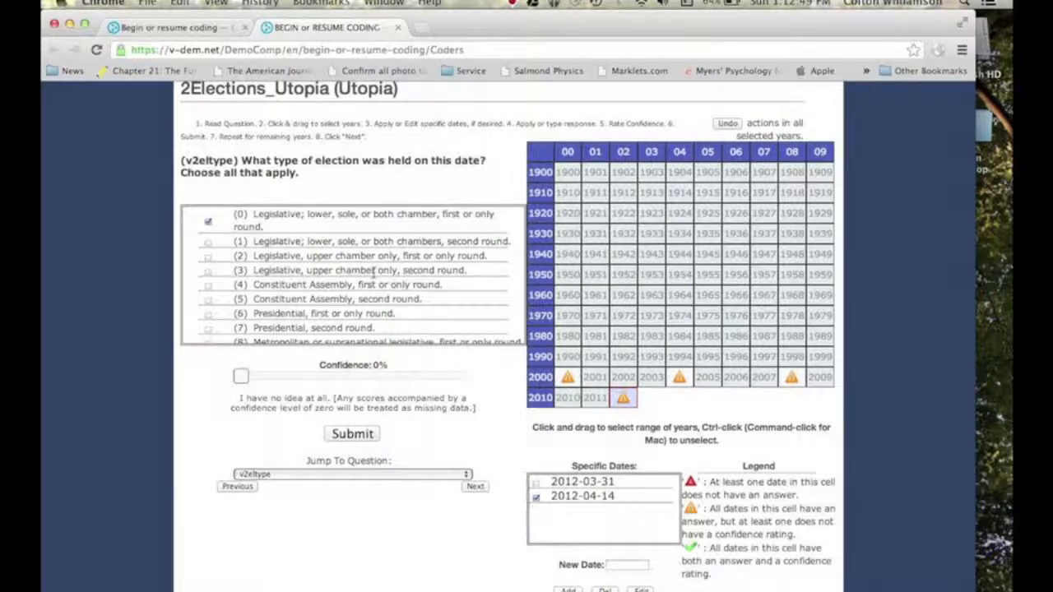
pyautogui.scroll(-5, 373, 273)
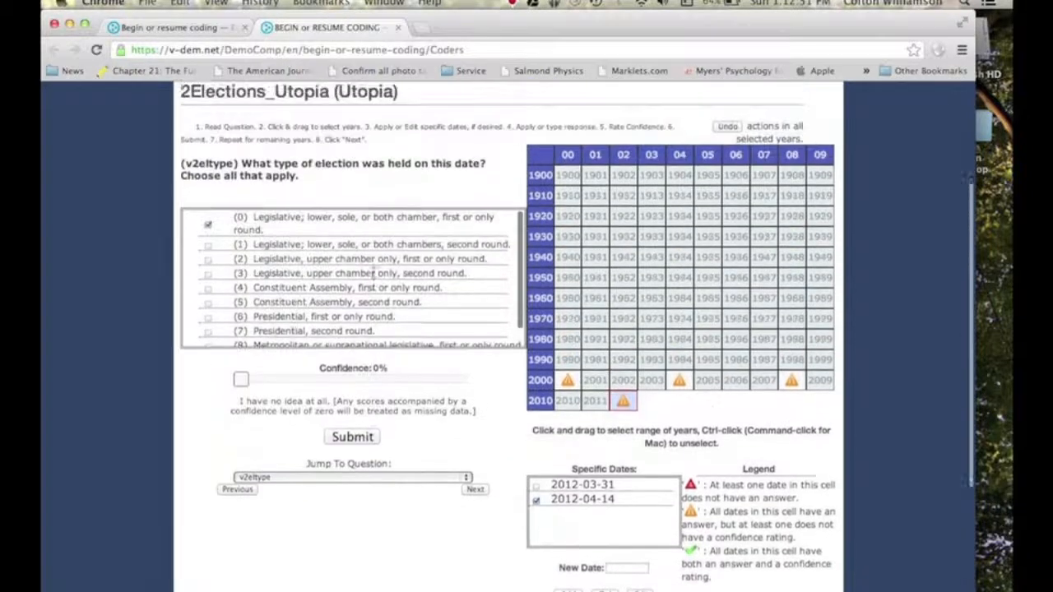
# Rate the election type answers for all election dates from 2000 to 2008 at 95% confidence.
pyautogui.moveTo(568, 377); pyautogui.dragTo(792, 377)
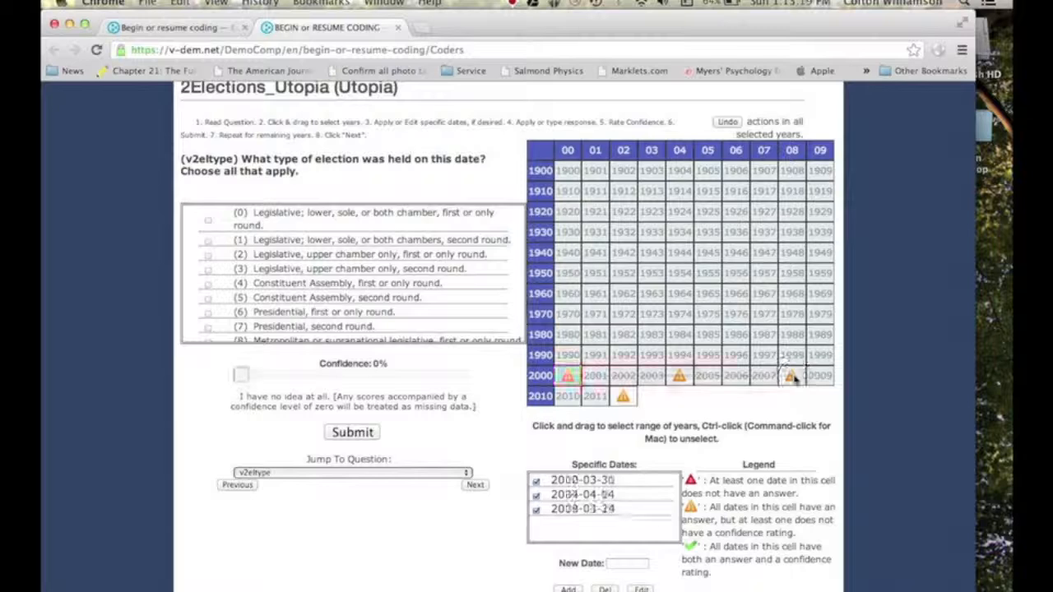
pyautogui.click(449, 377)
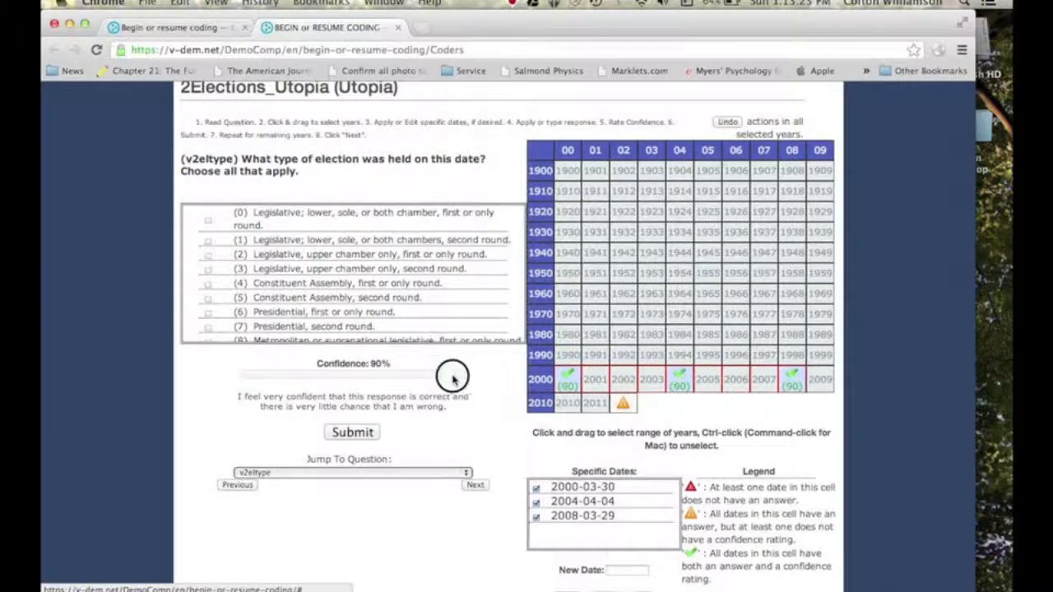
pyautogui.click(458, 377)
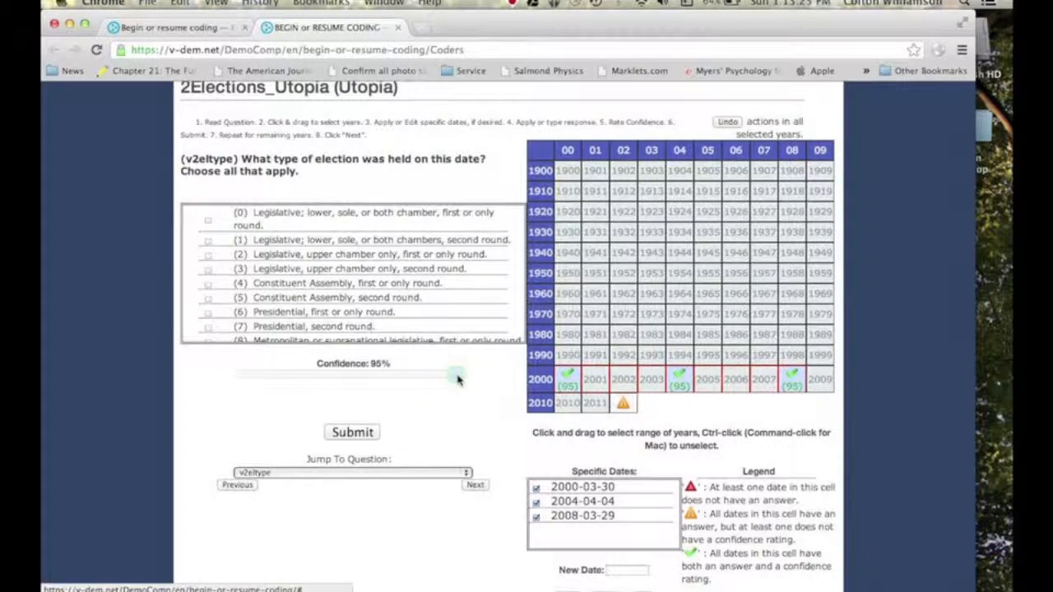